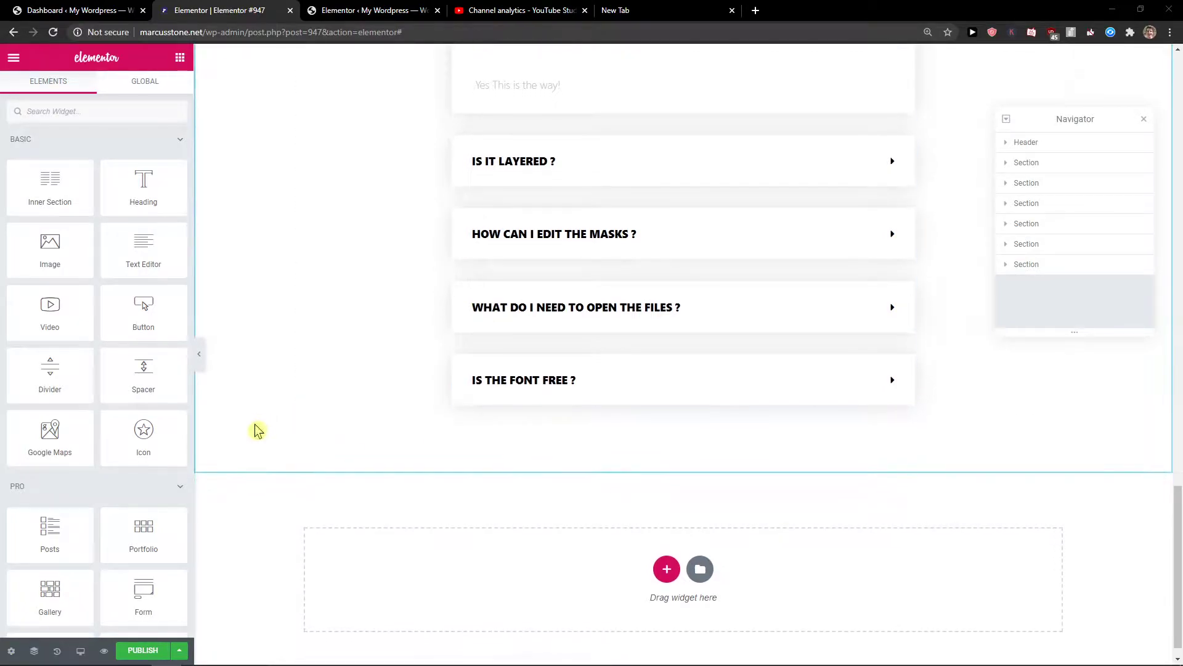
- Search 'rev' and drop a Reviews widget into the empty area below the FAQ accordion
scroll(241, 456, "up", 1)
scroll(240, 440, "up", 2)
scroll(530, 338, "down", 2)
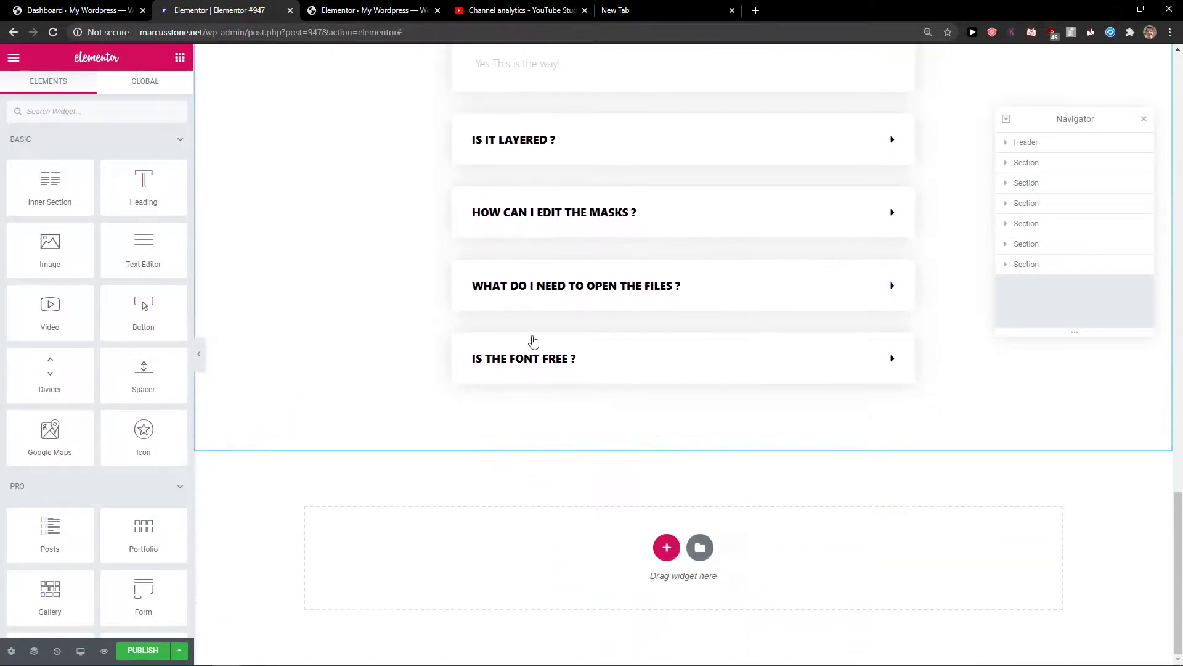
scroll(744, 448, "up", 3)
scroll(737, 449, "down", 3)
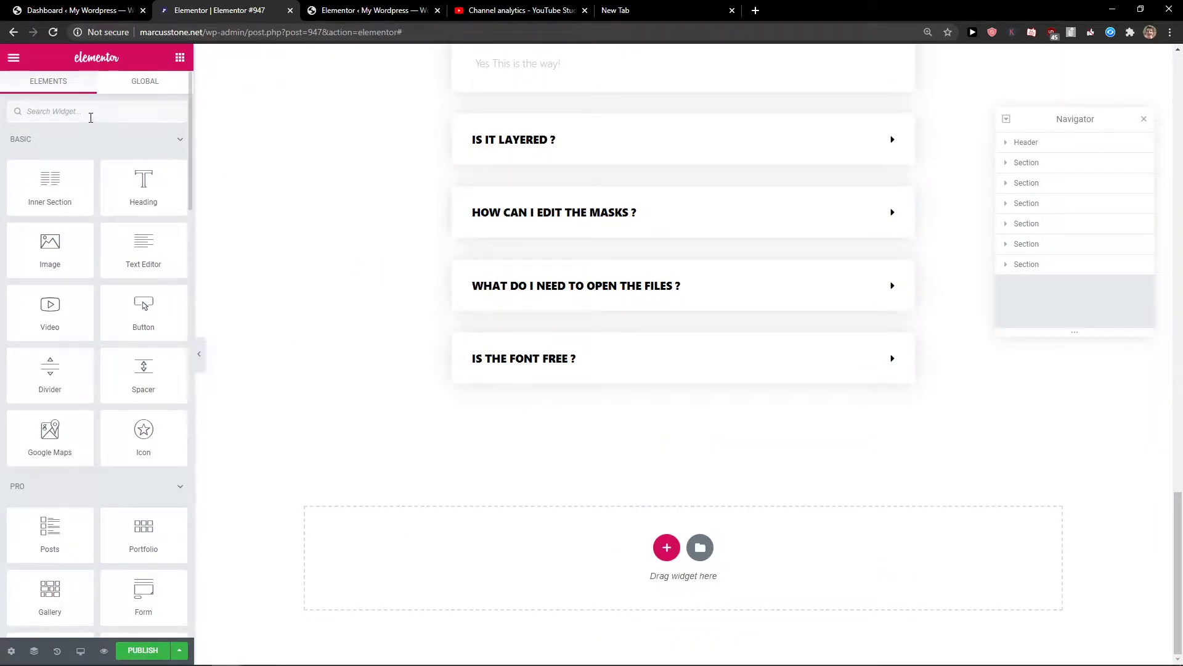
type("revi")
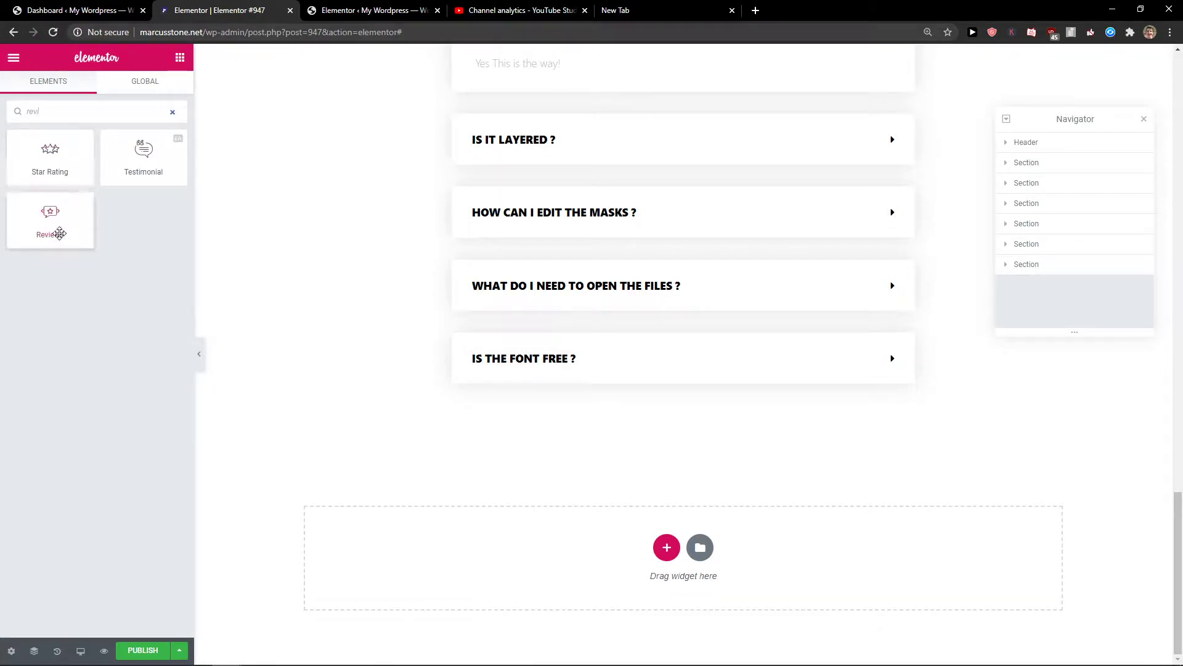
left_click_drag(59, 233, 523, 548)
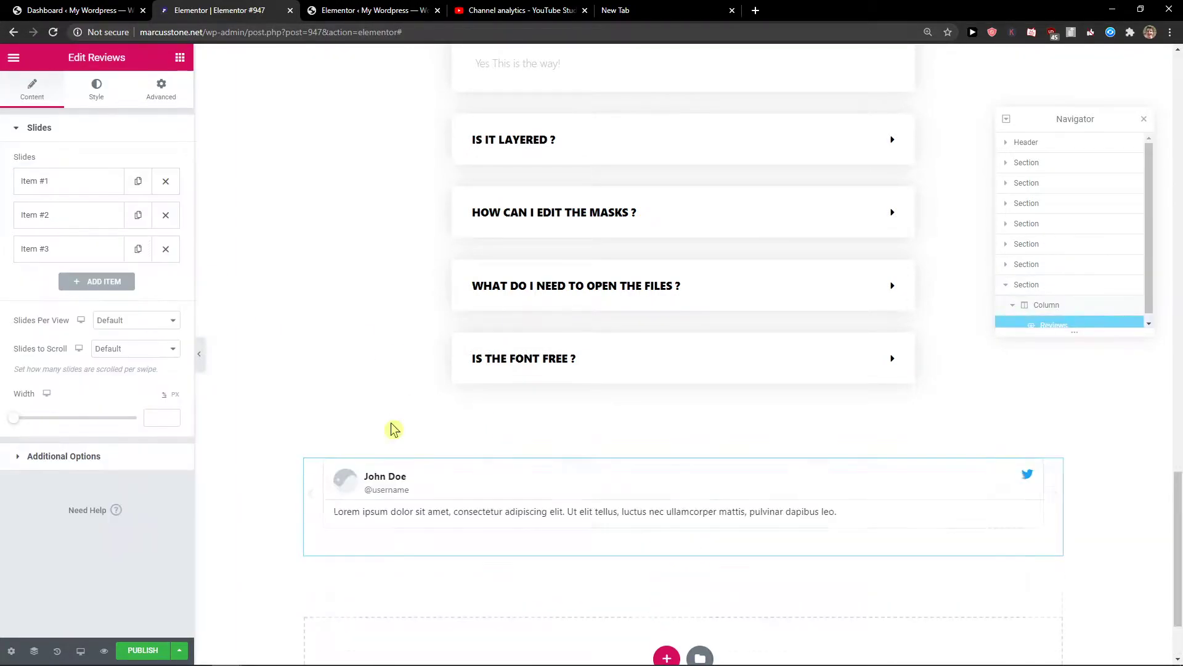
scroll(394, 429, "down", 2)
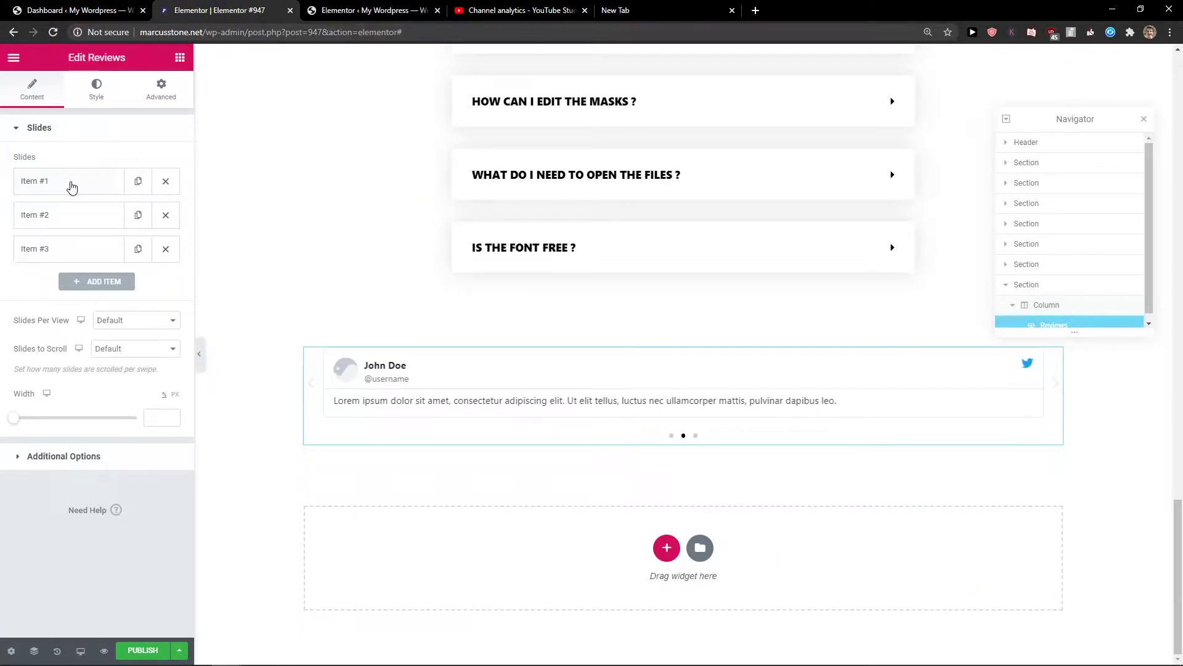
- Expand the first review and set its avatar image to ava1.png
left_click(64, 184)
left_click(62, 243)
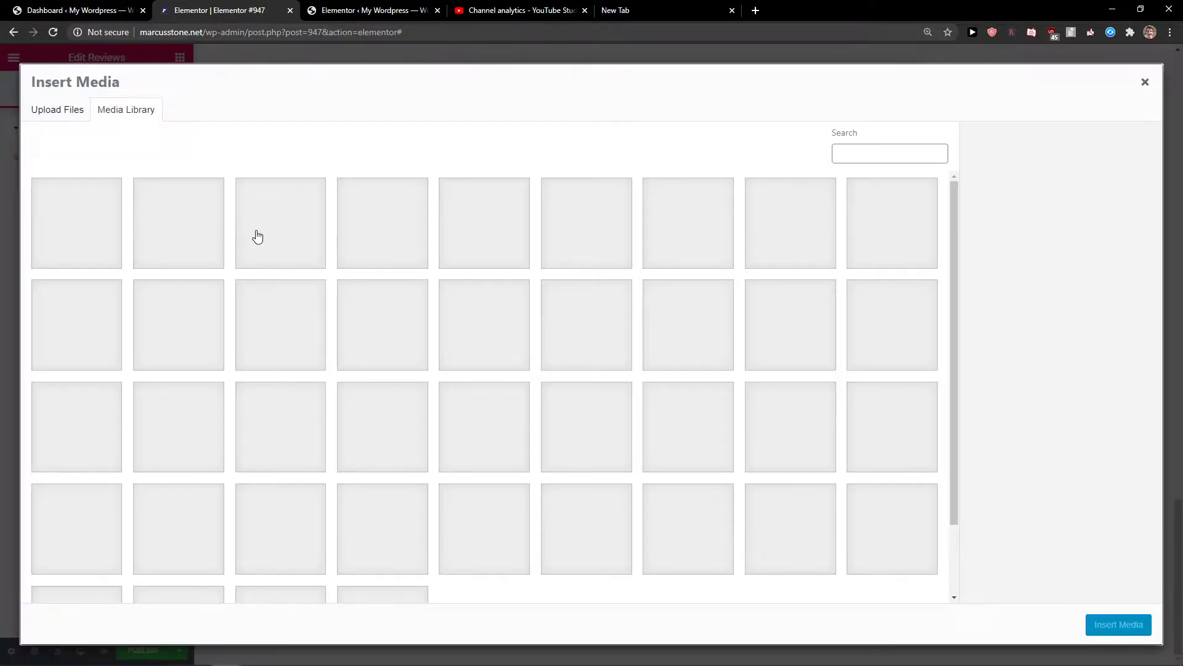
left_click(302, 233)
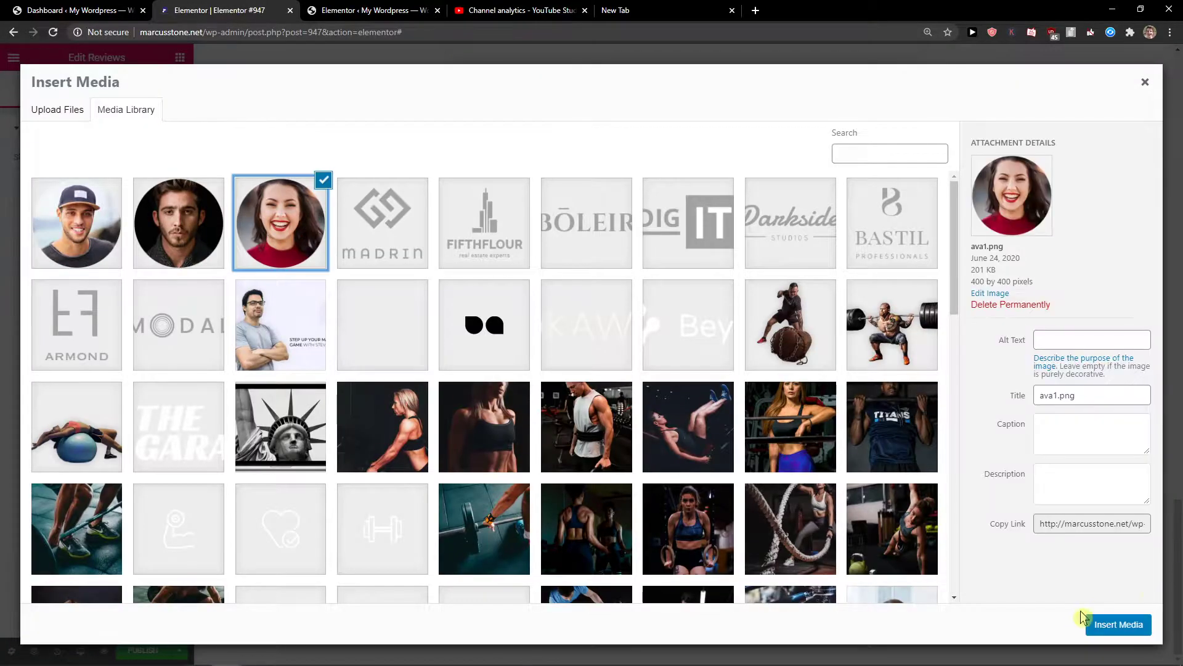
left_click(1094, 624)
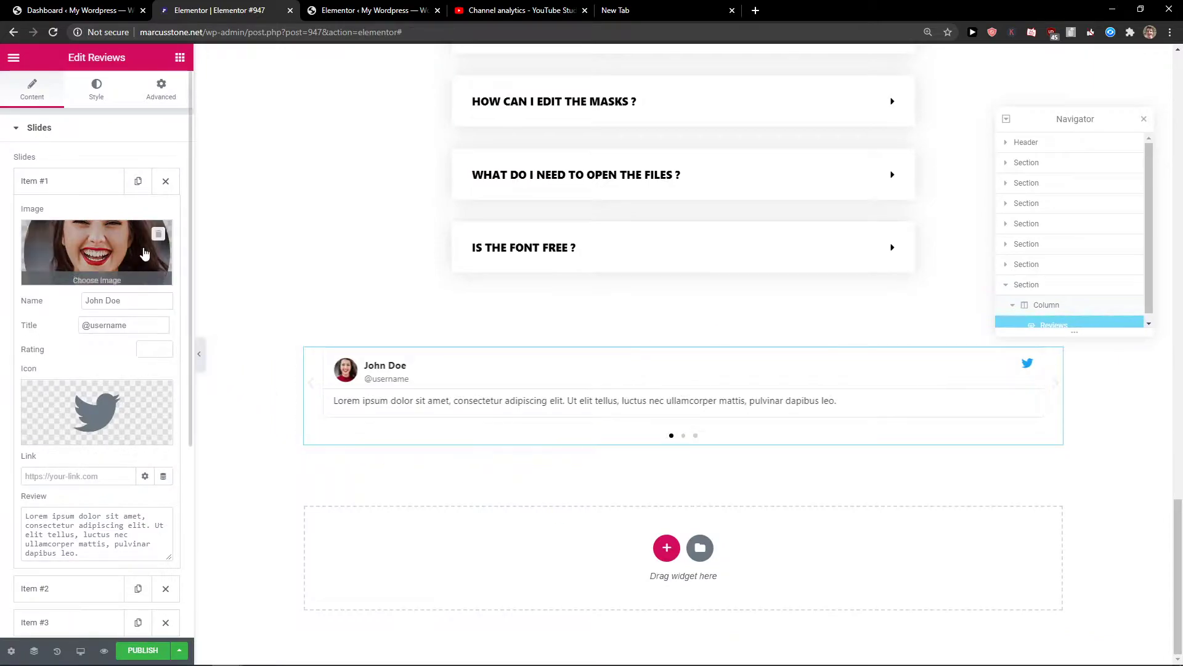
- Replace the first review's name with a new reviewer name and its title with a CEO handle
double_click(92, 306)
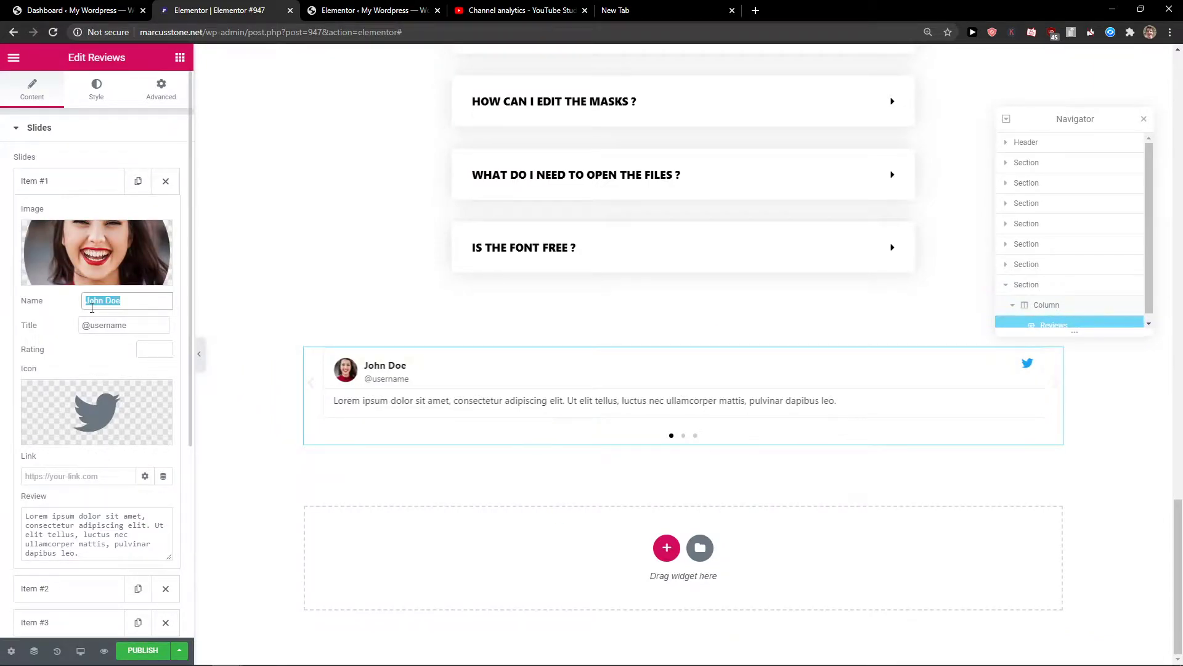
type("Maria")
left_click(114, 321)
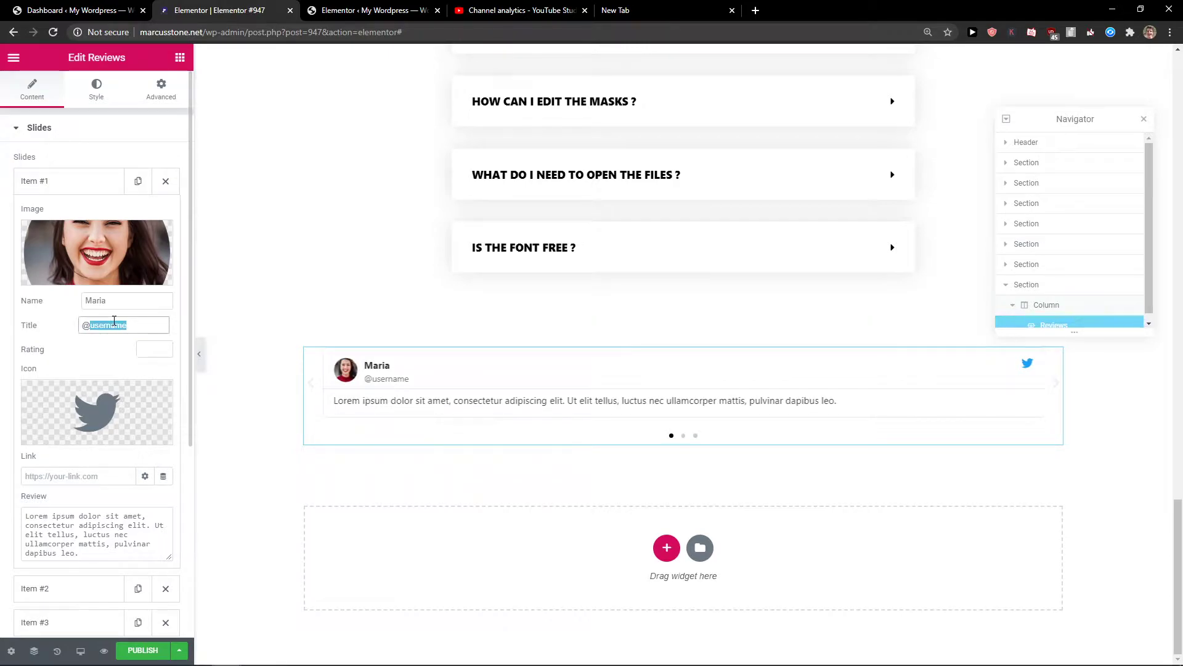
type("CEO")
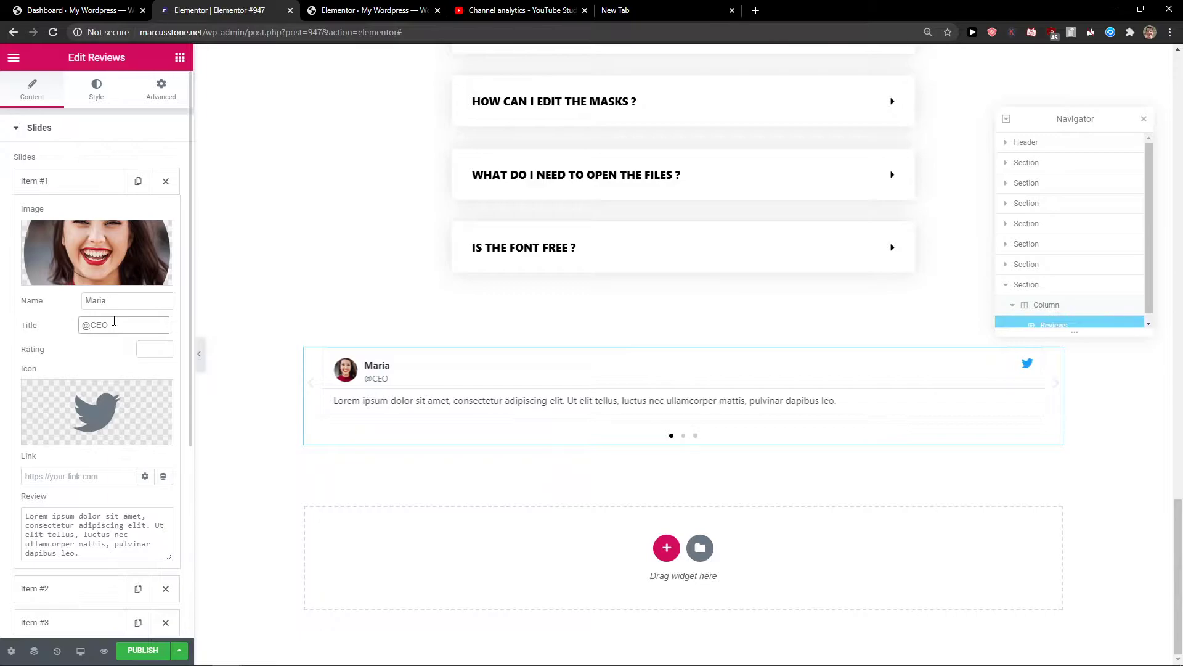
type("Maria")
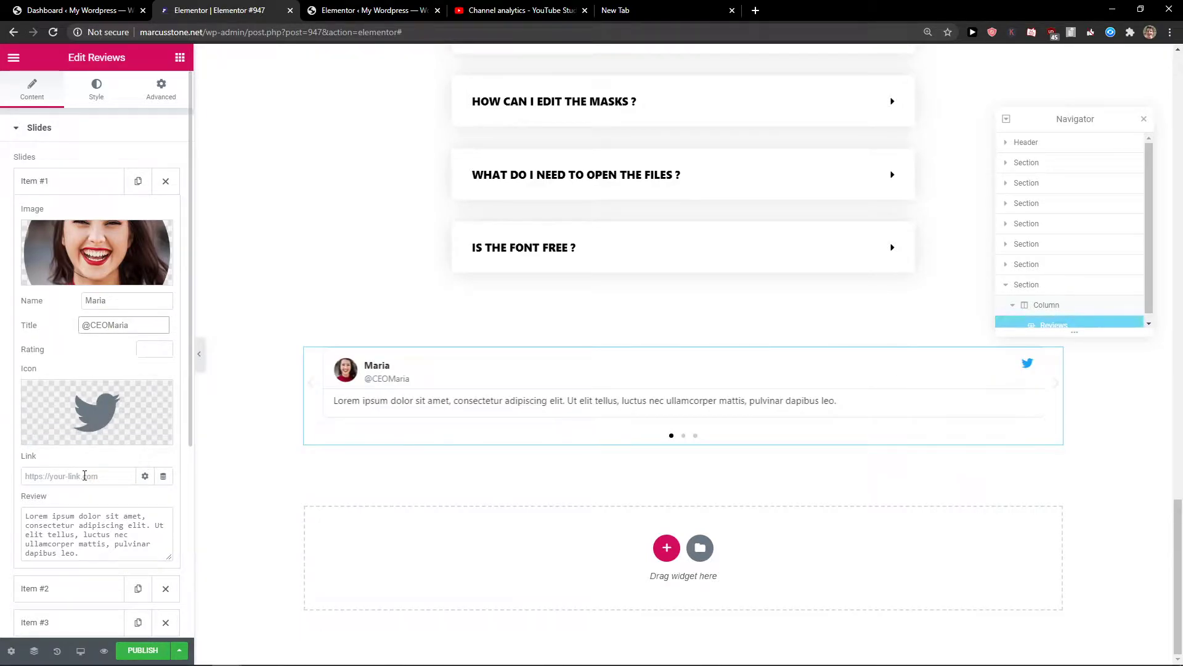
- Change the first review's icon to Instagram from the Icon Library
left_click(100, 406)
scroll(678, 349, "up", 2)
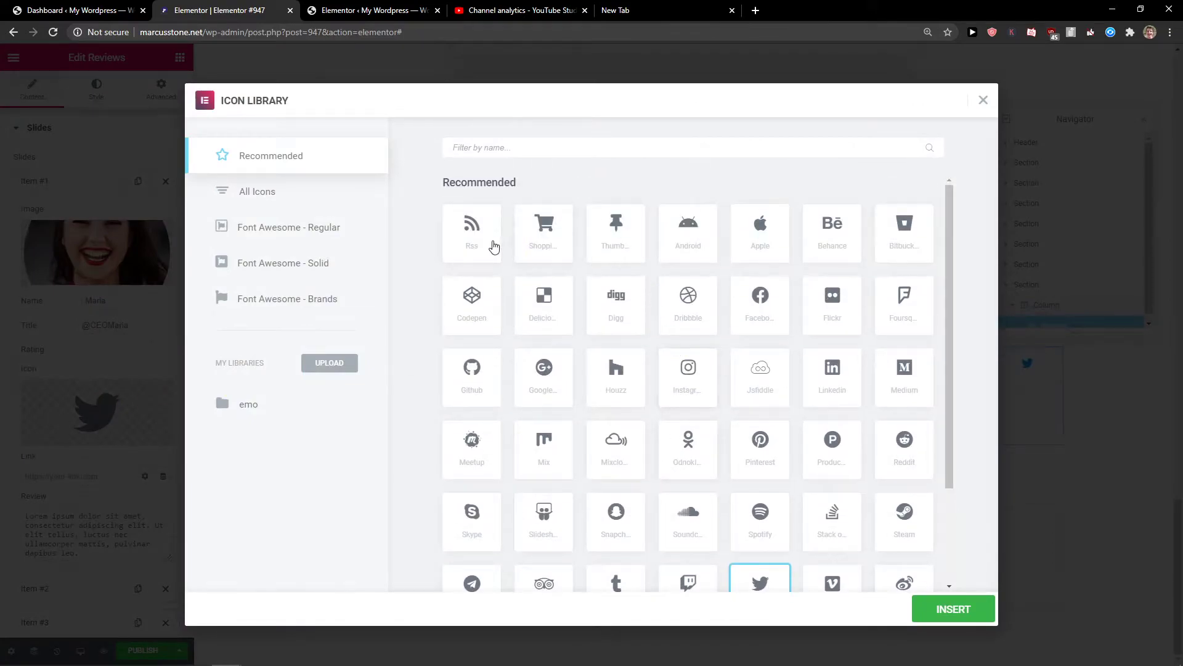
left_click(701, 385)
left_click(959, 610)
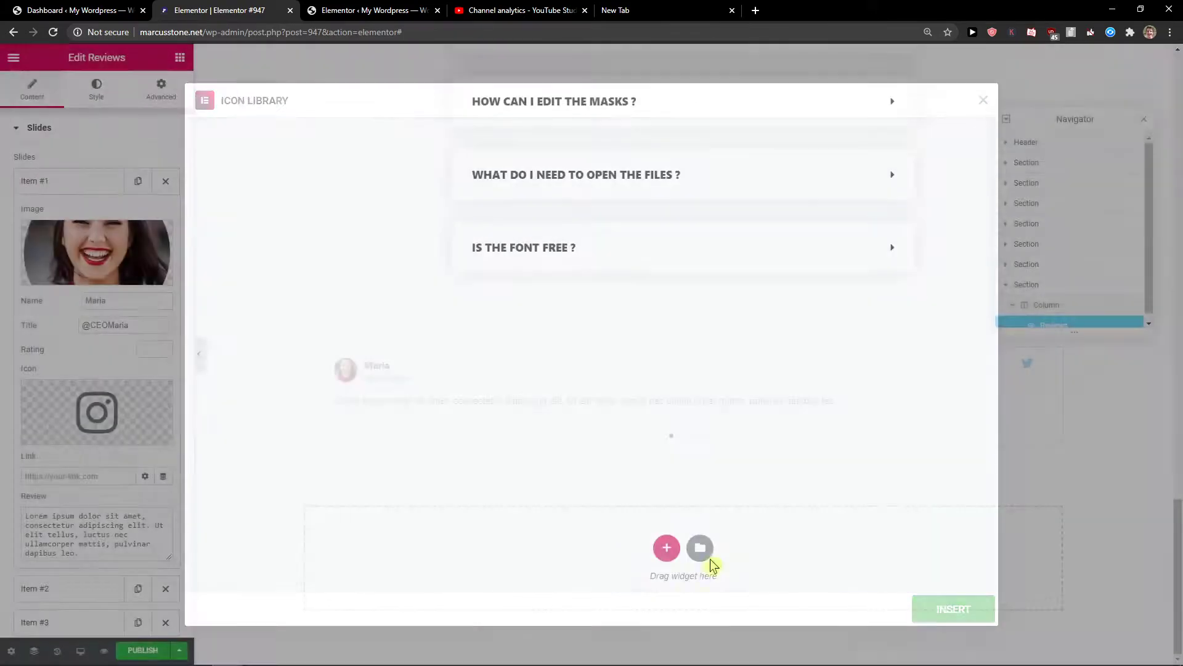
scroll(85, 498, "down", 1)
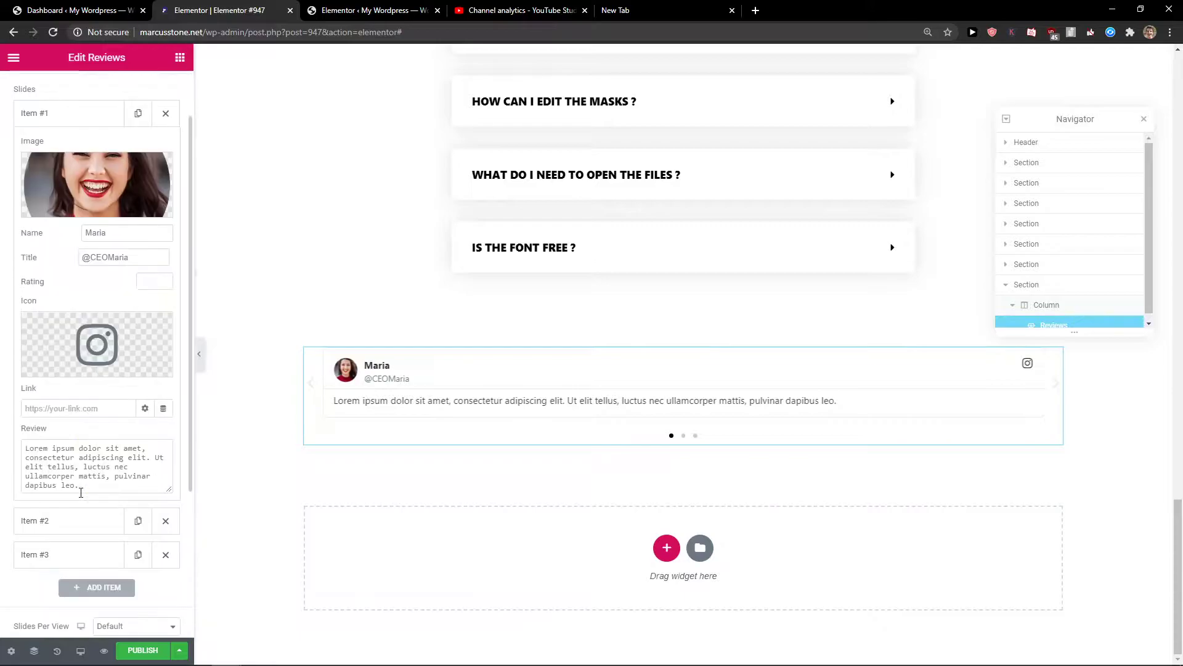
- Replace the review text with 'I was really happy how it turned , really good service'
left_click(93, 483)
key("ctrl+a")
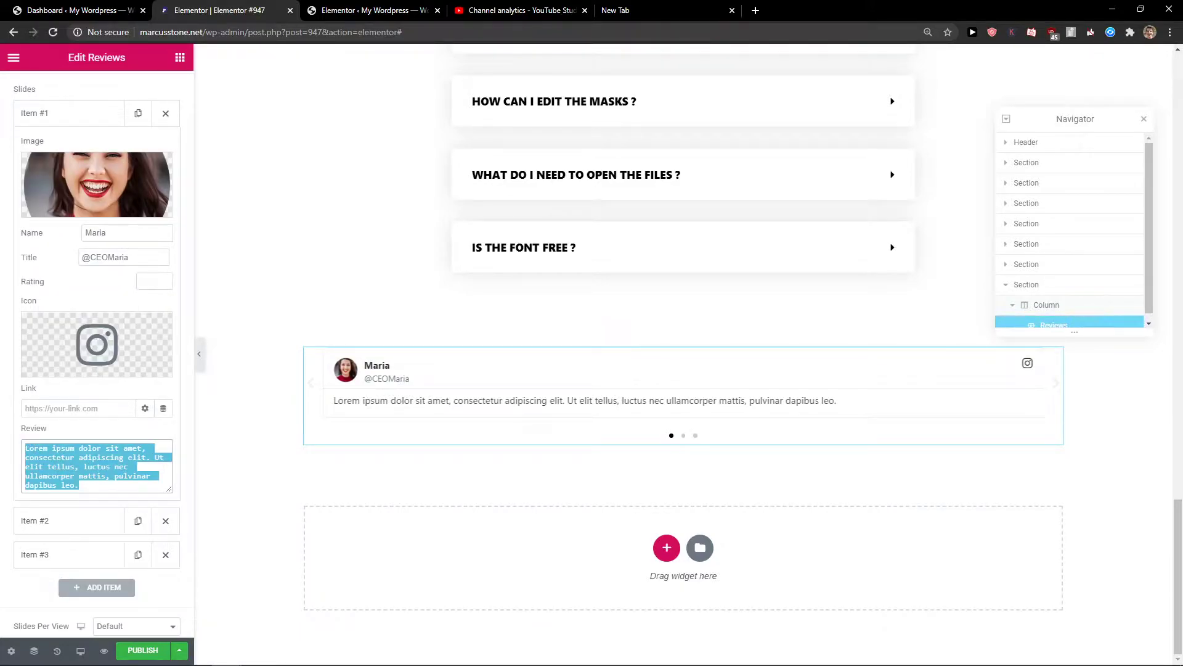
type("I was really happy ho")
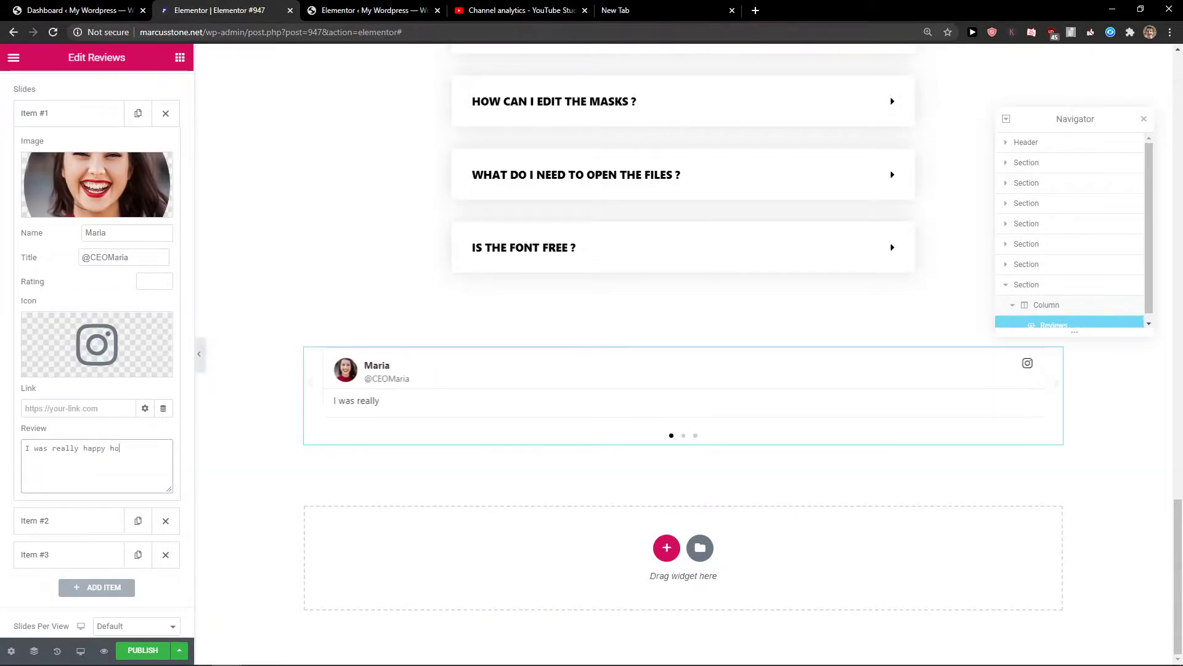
type("w it turne")
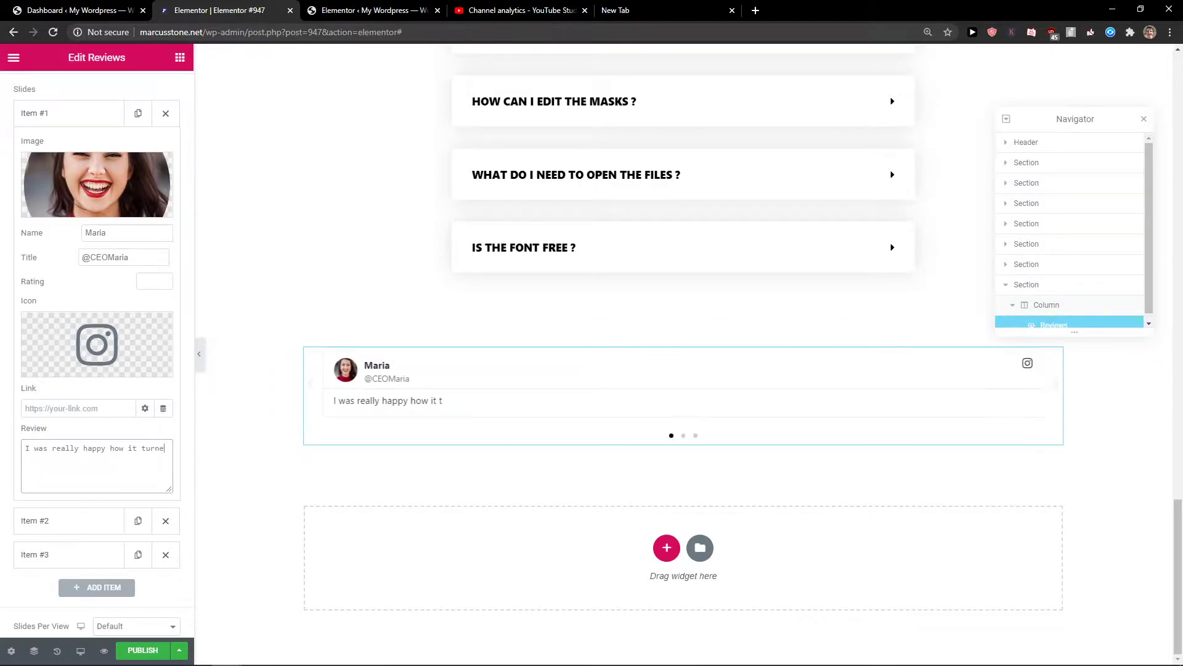
type("d ,")
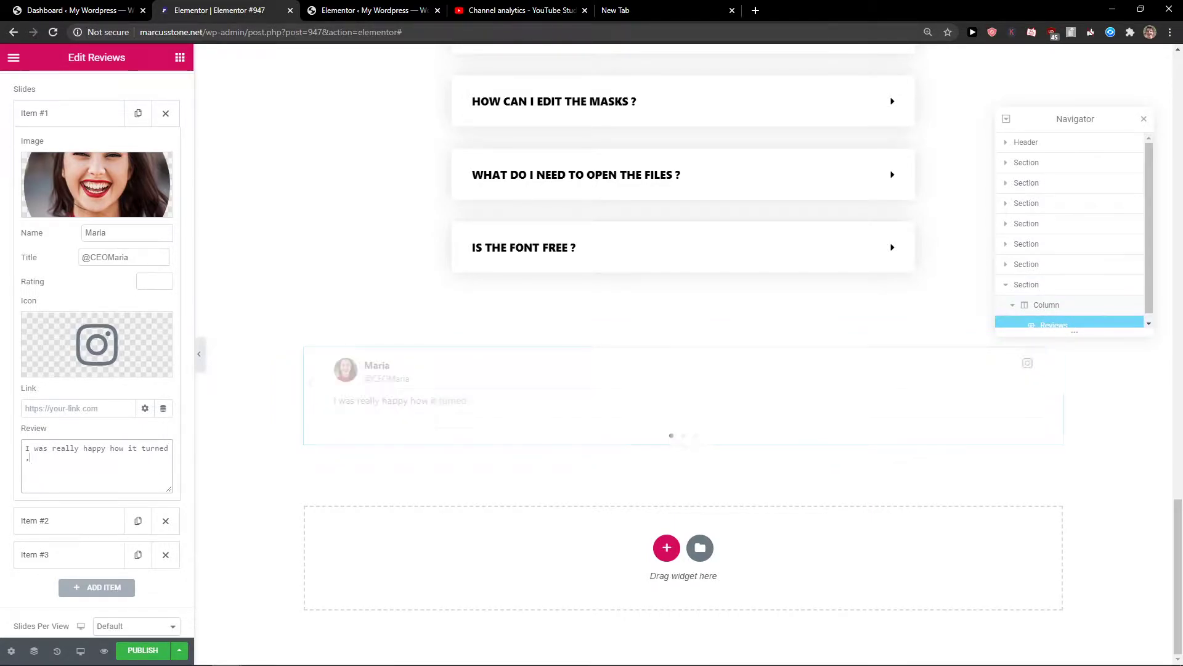
type(" really good service")
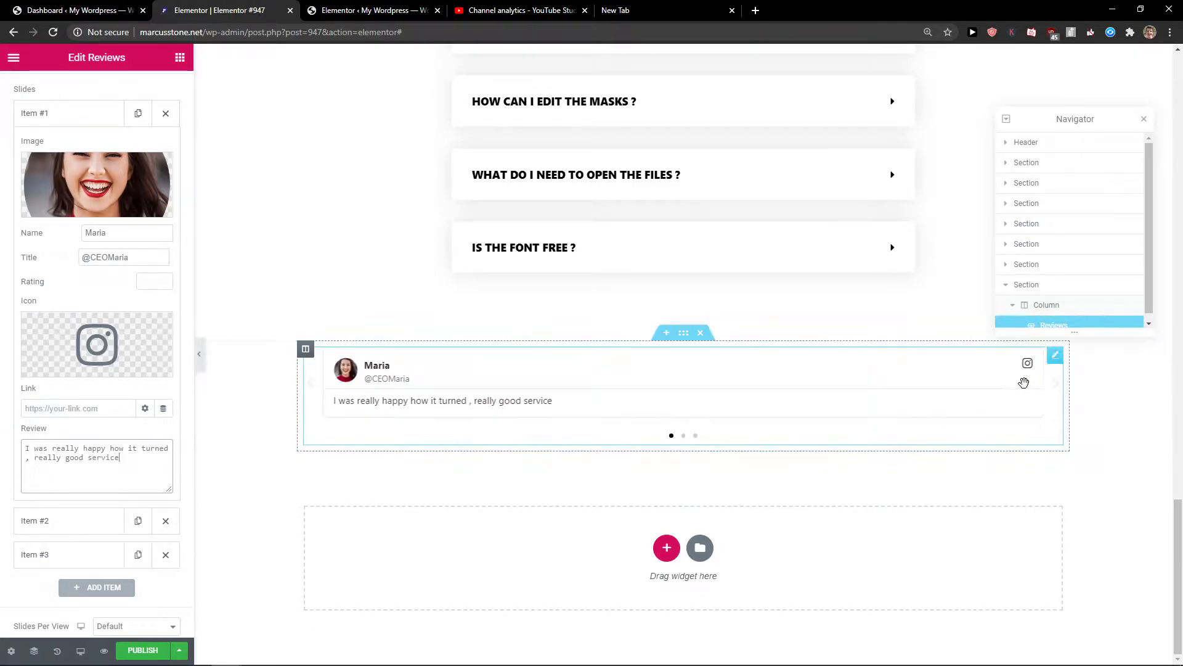
left_click(1057, 392)
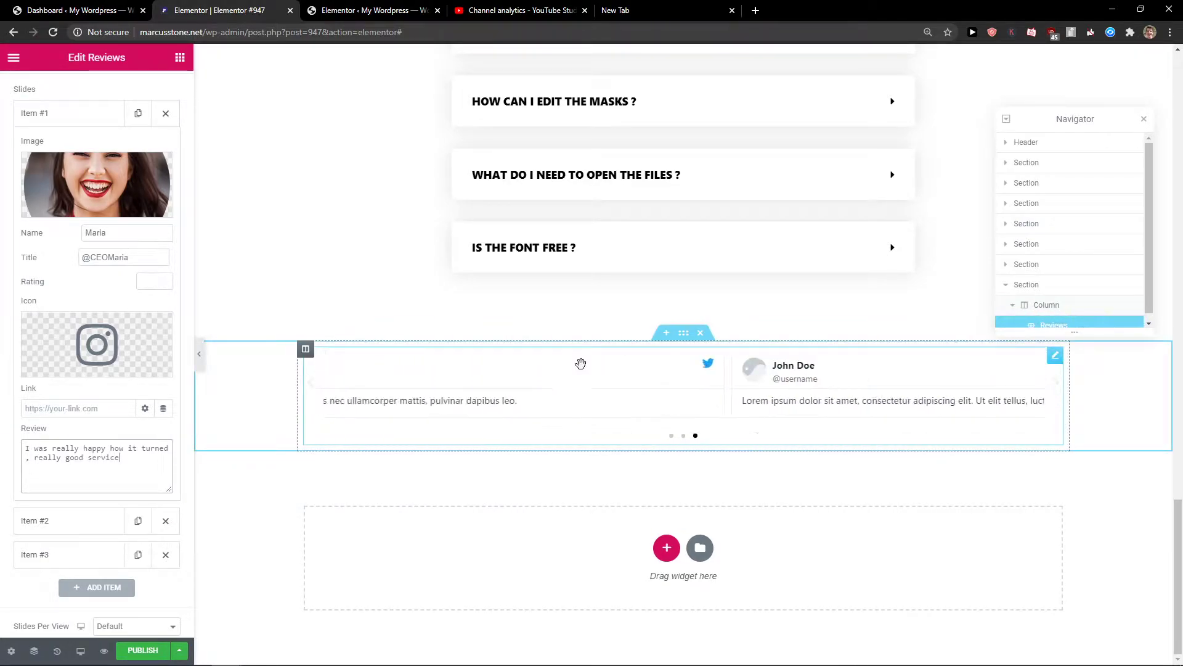
- Collapse the first review and set Slides Per View to 1
left_click(50, 121)
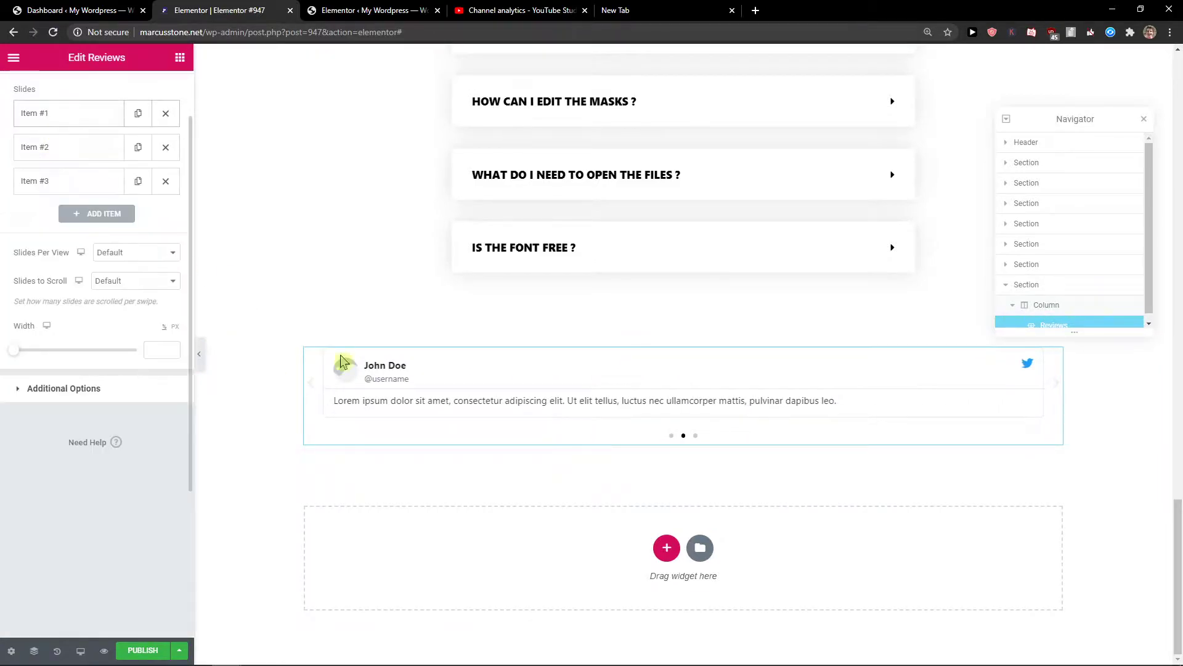
left_click(111, 264)
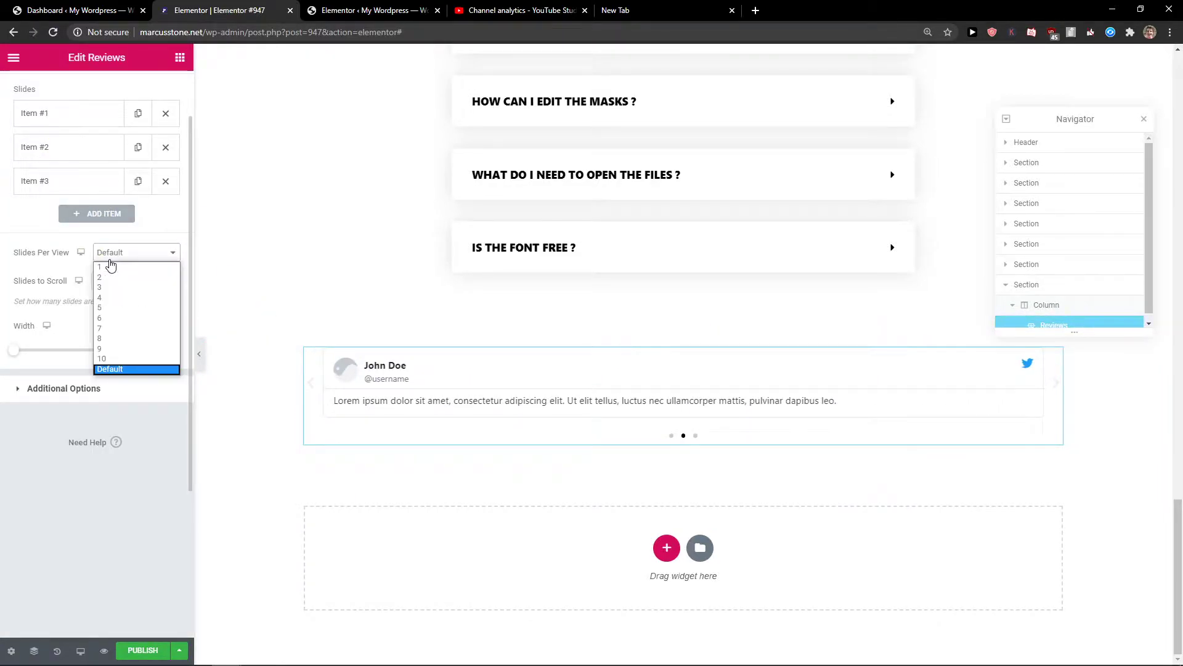
left_click(124, 302)
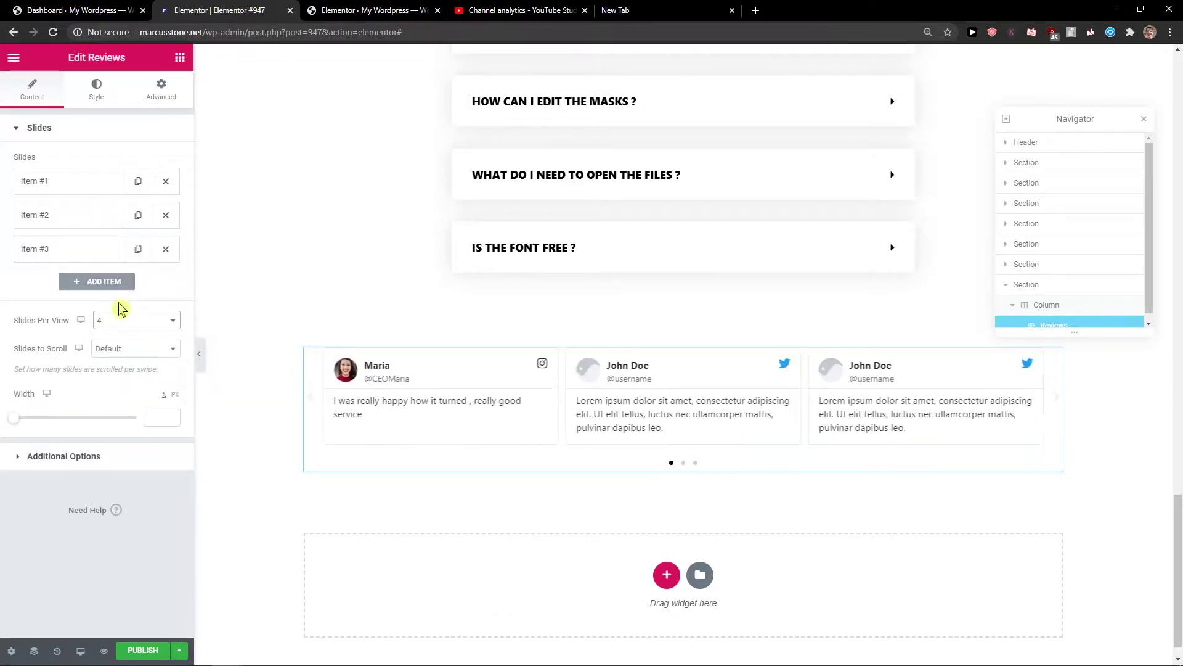
left_click(119, 318)
left_click(124, 385)
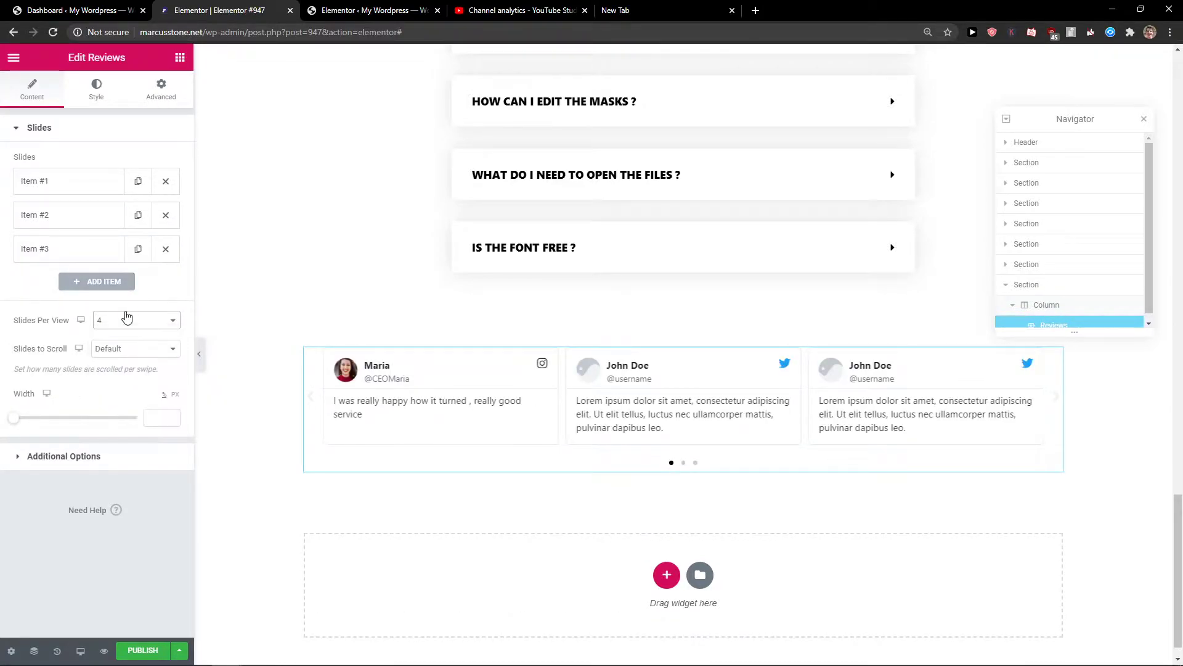
left_click(124, 318)
left_click(119, 336)
- Reset Slides to Scroll to Default and drag the review width to 87
left_click(114, 348)
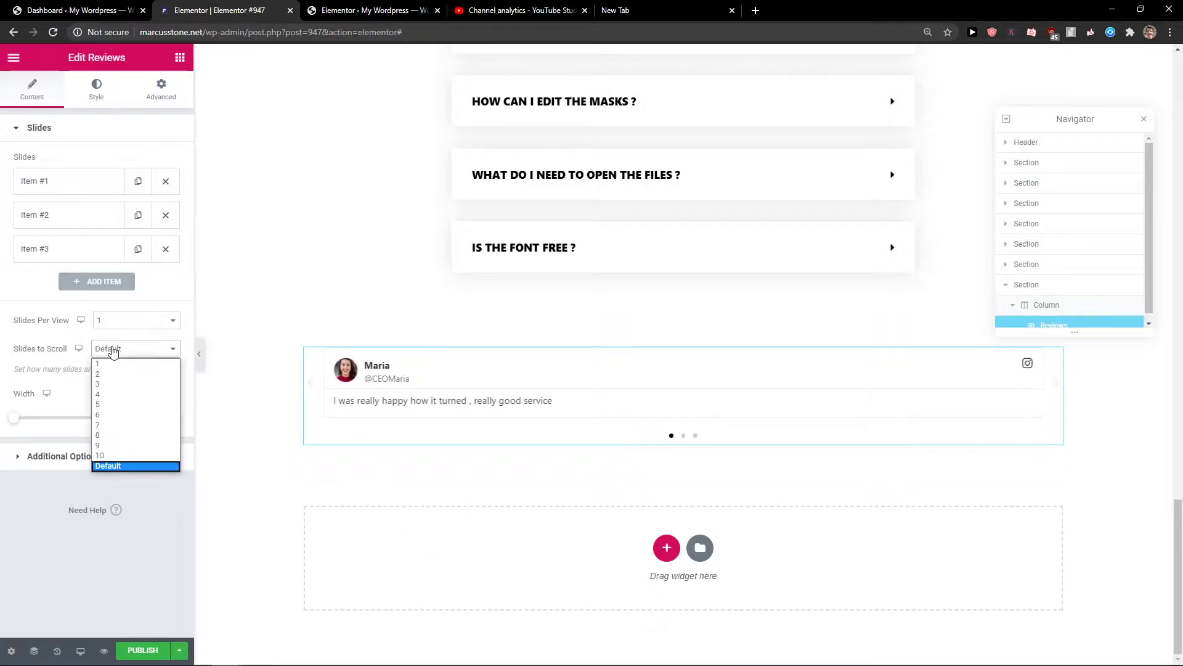
left_click(115, 368)
left_click(119, 350)
left_click(121, 406)
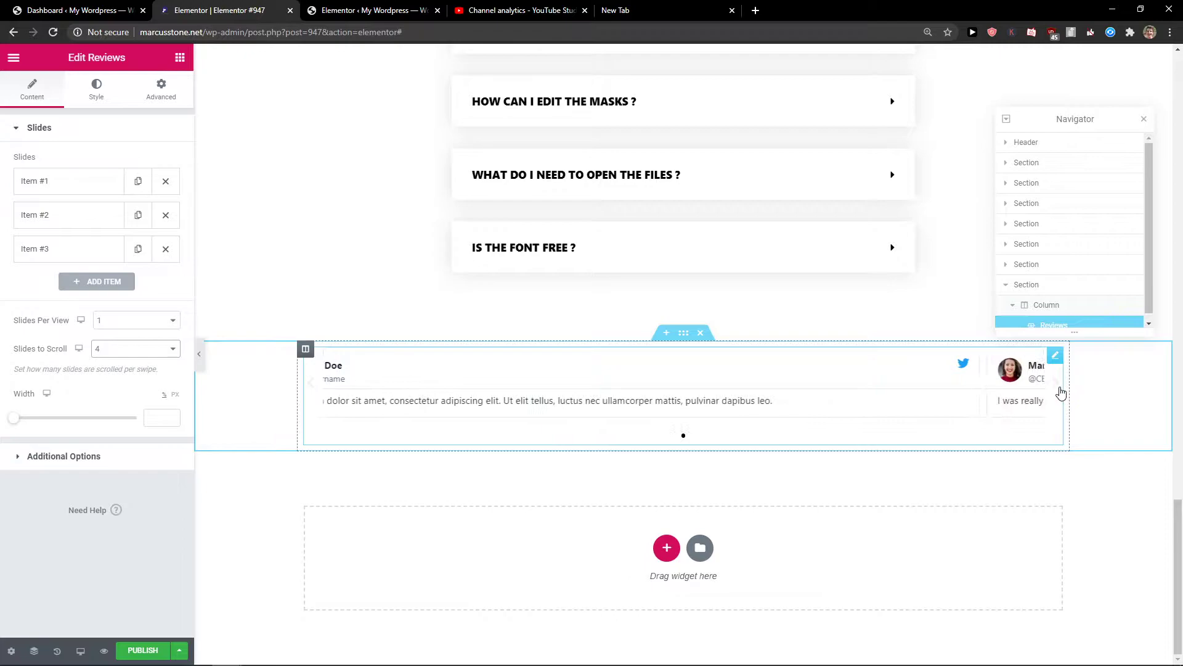
left_click(122, 349)
left_click(119, 365)
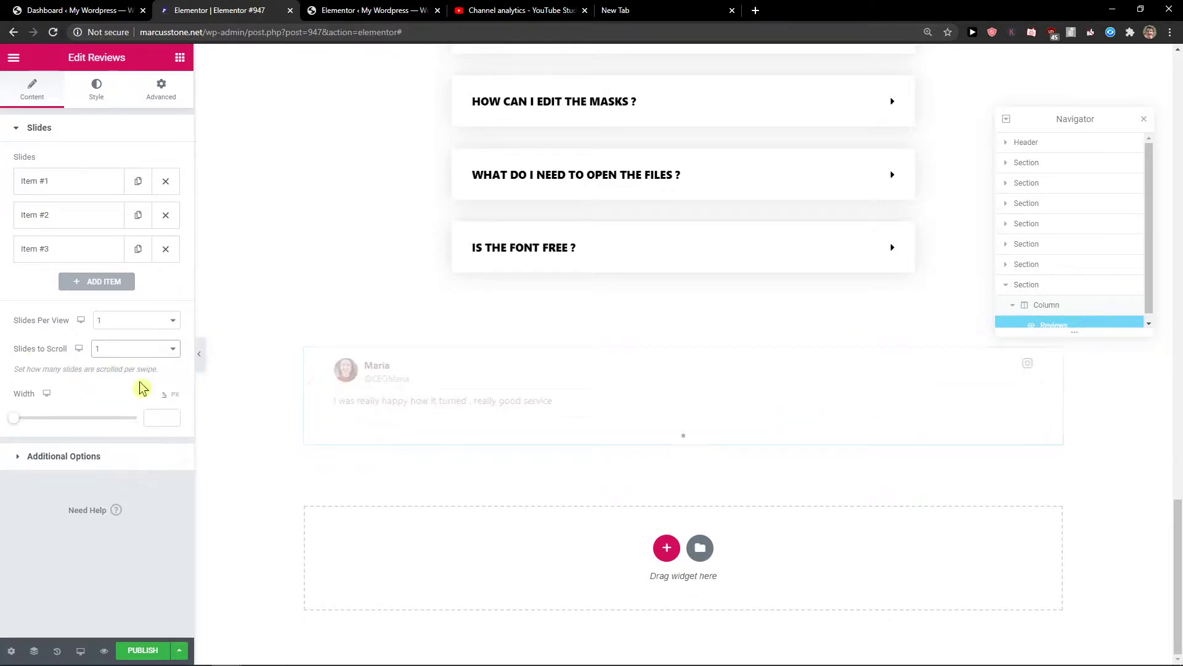
left_click(137, 350)
left_click(92, 466)
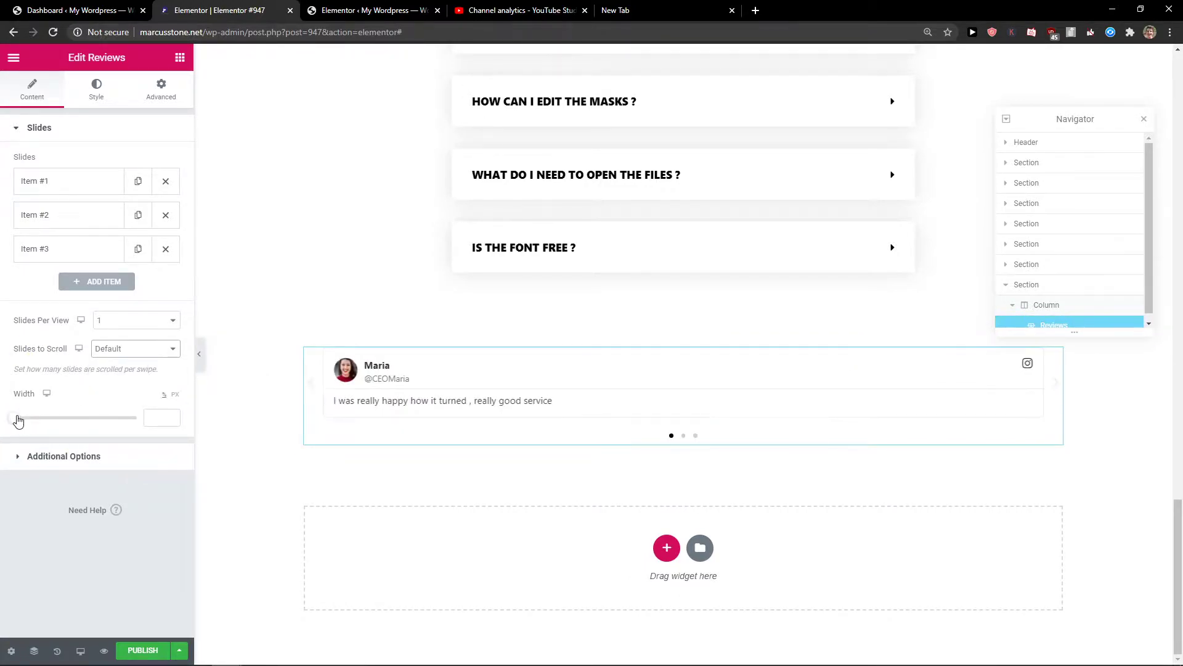
left_click_drag(14, 418, 109, 421)
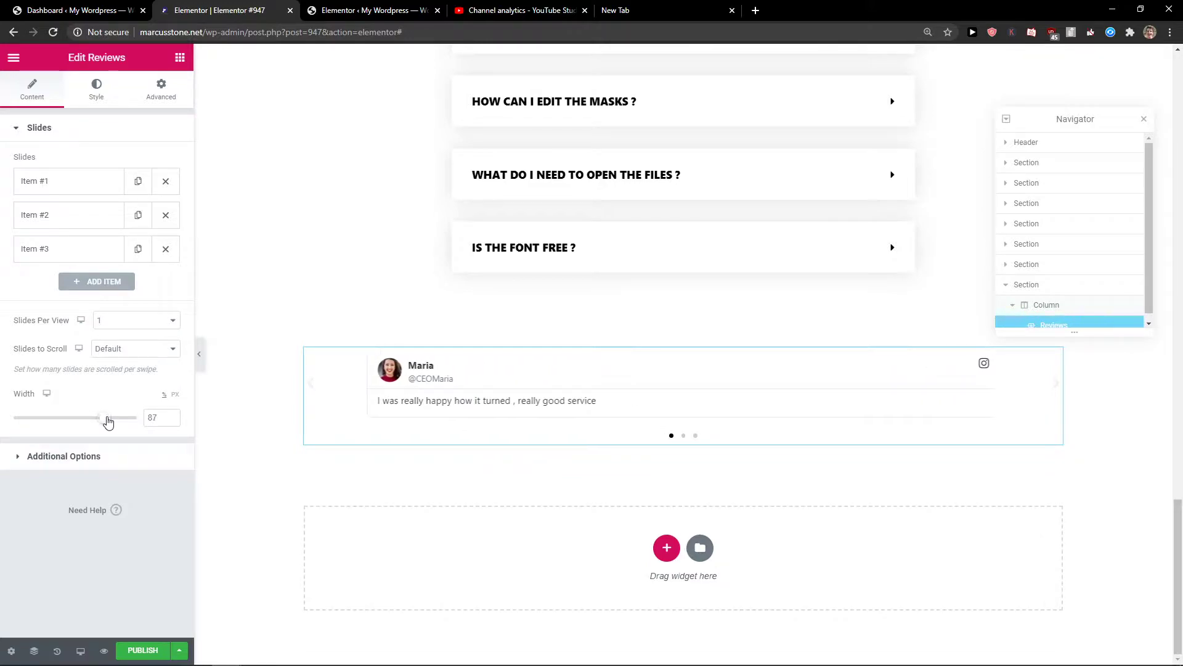
- In Additional Options, set Pagination to Progress and Transition Duration to 100
left_click(46, 459)
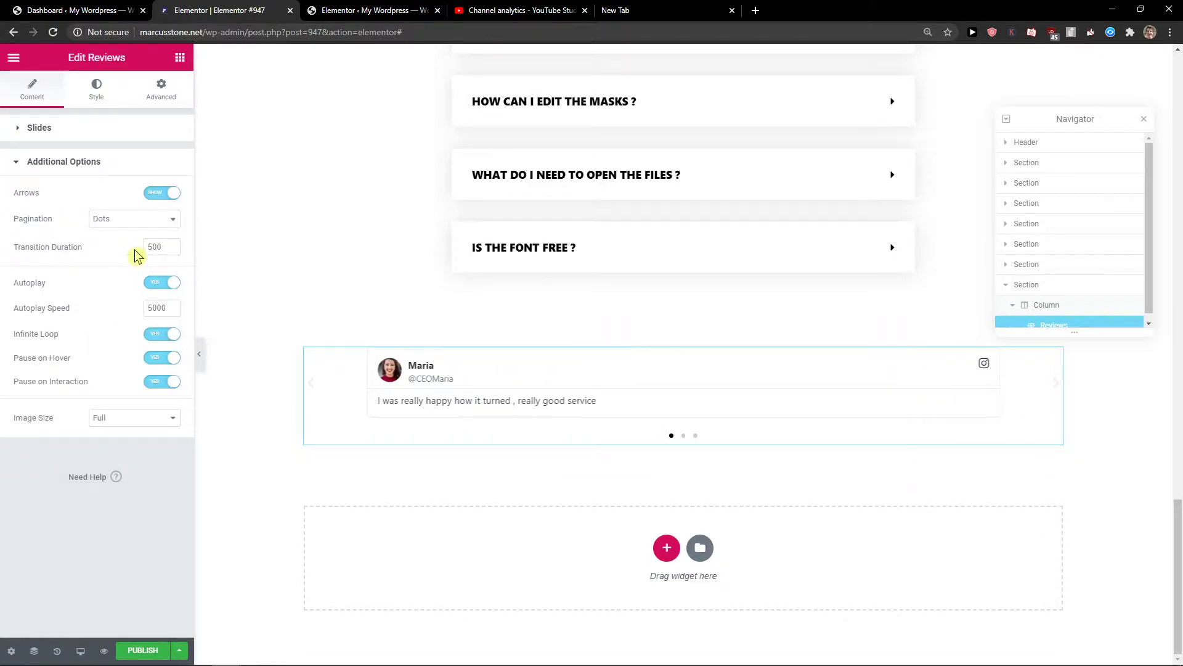
left_click(151, 221)
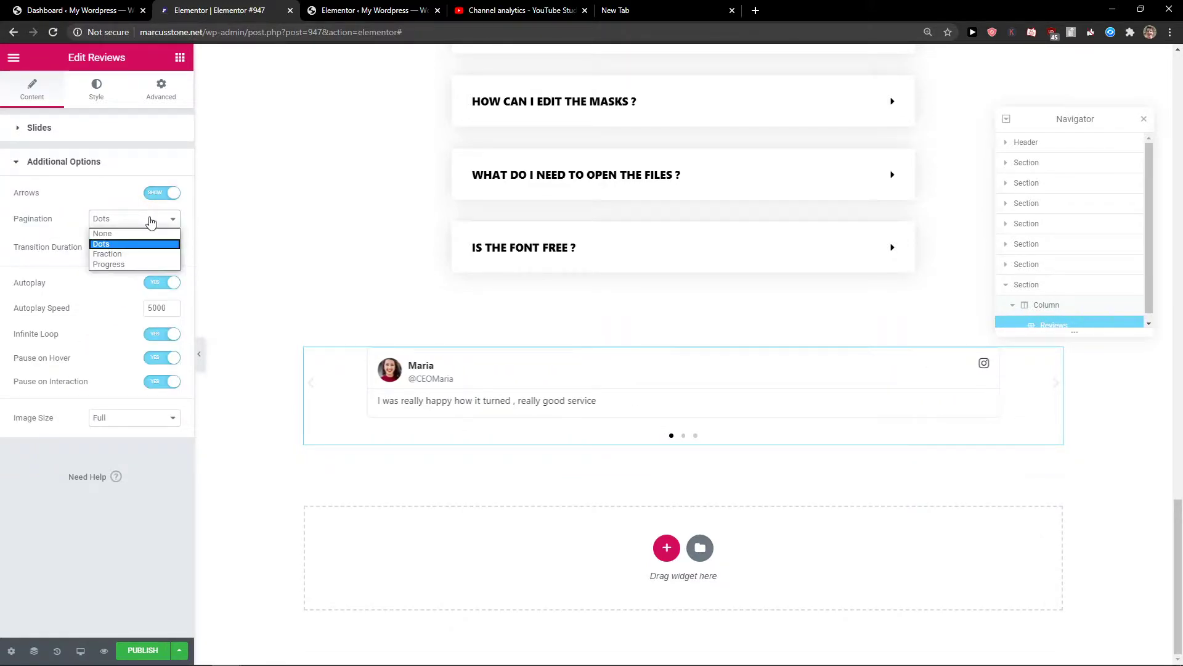
left_click(140, 254)
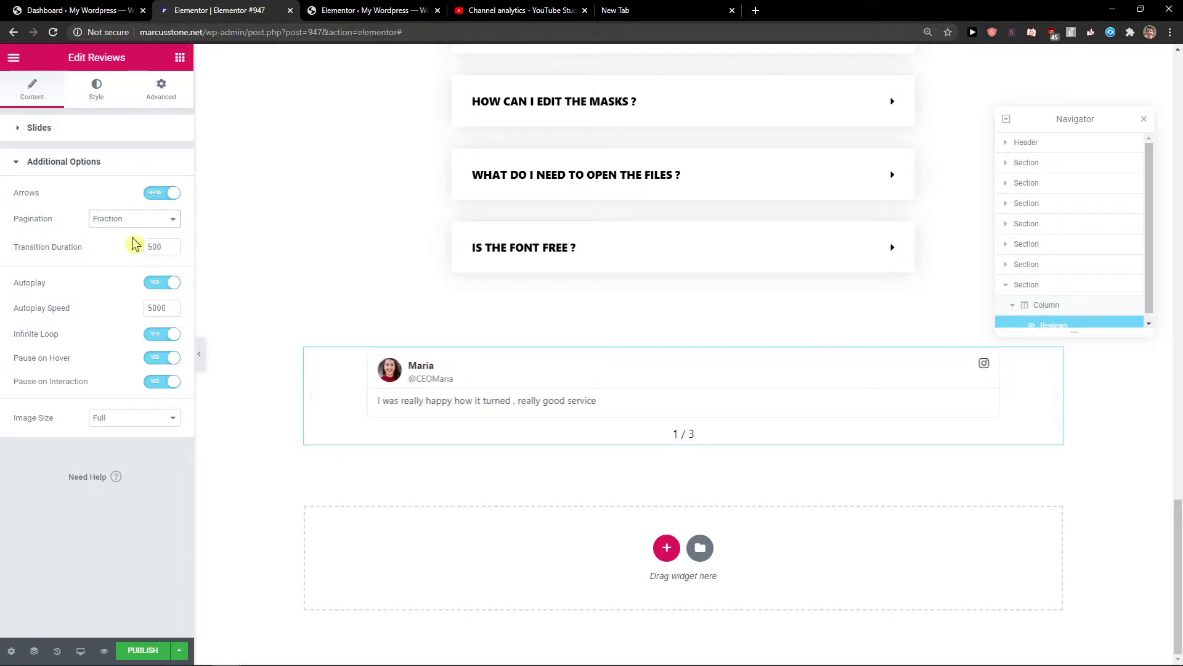
left_click(135, 223)
left_click(132, 265)
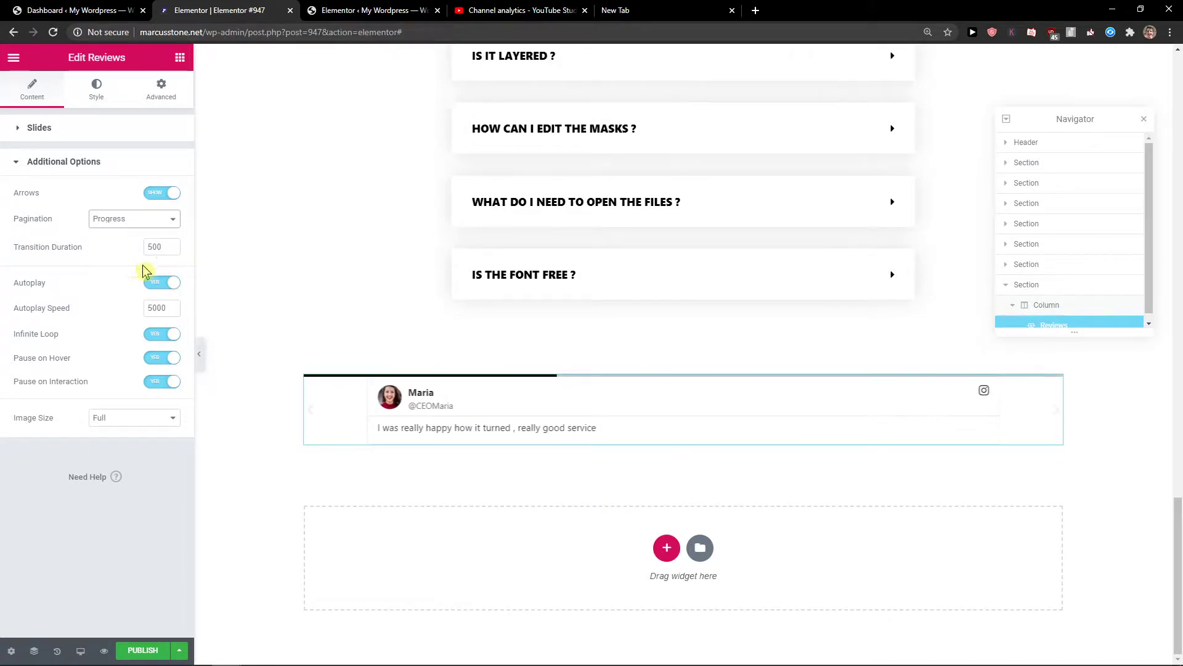
left_click(1054, 413)
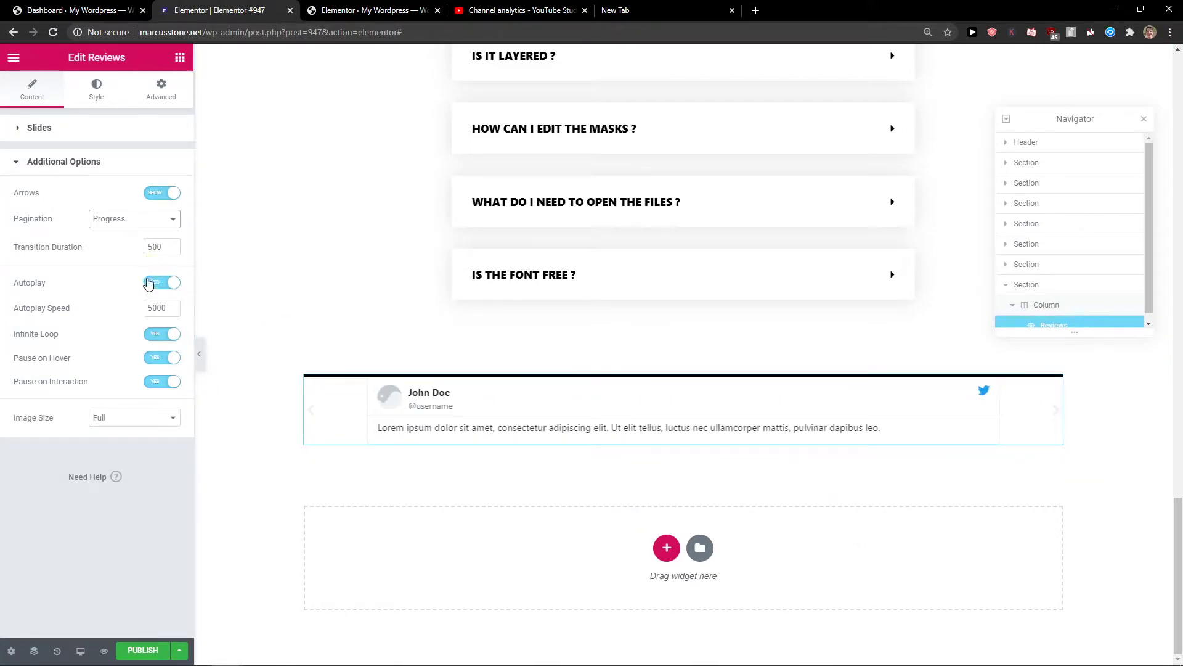
double_click(165, 247)
type("100")
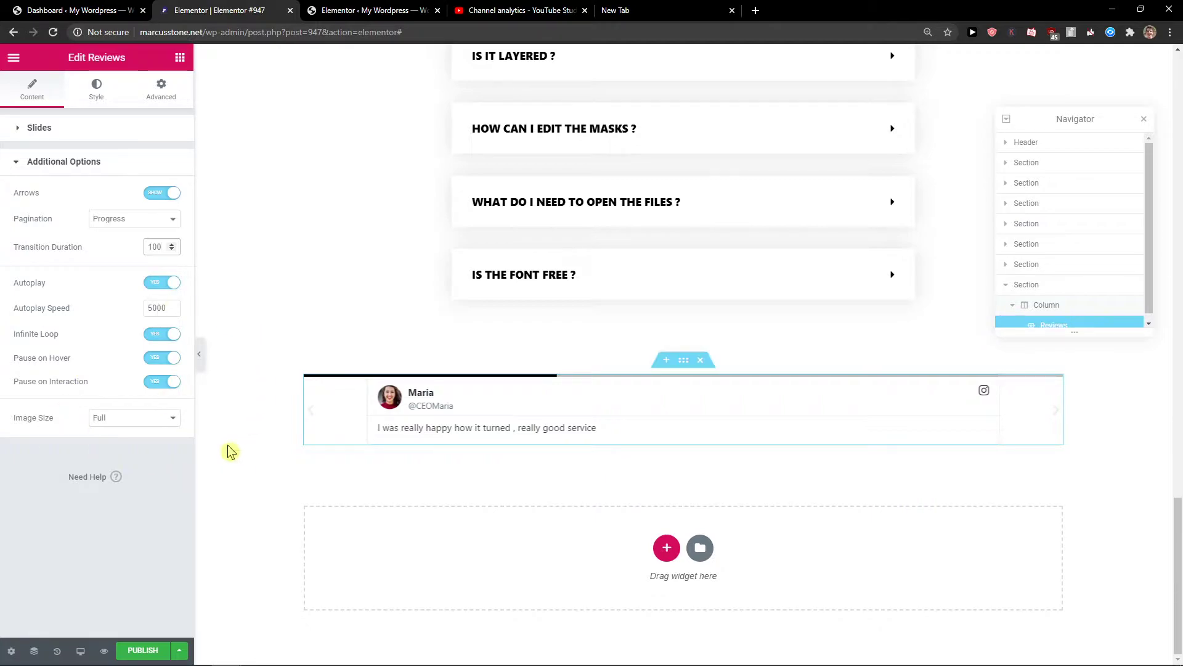
- In the Style tab's Header settings, set Gap to 30 and Separator Size to 4
left_click(97, 87)
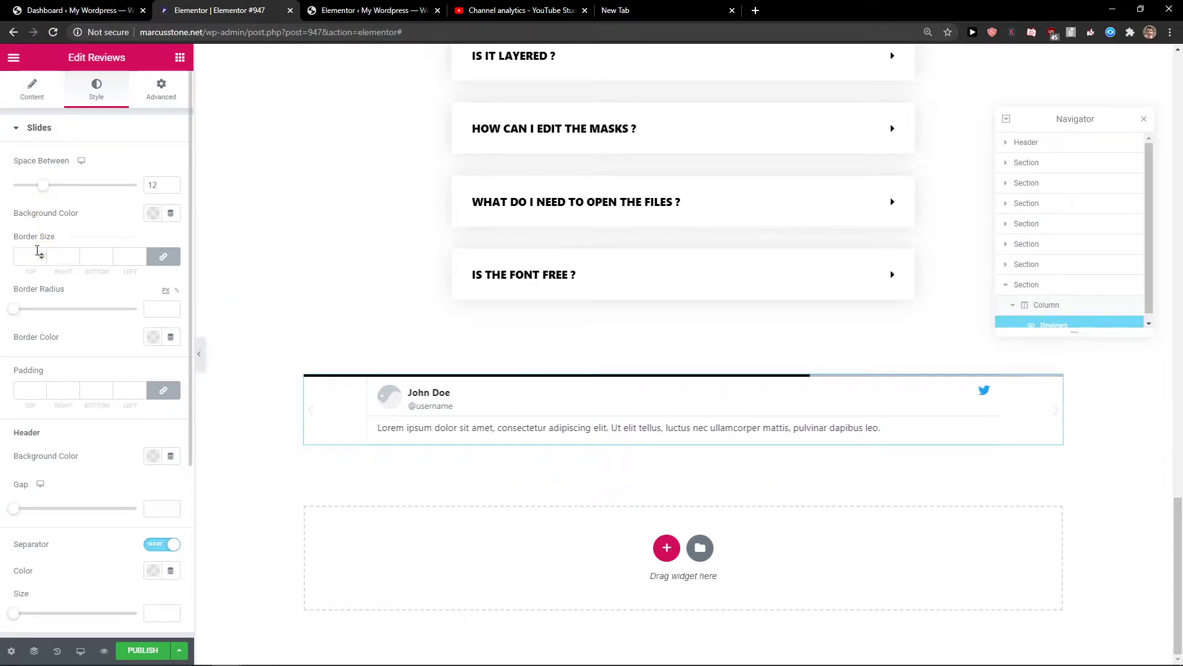
scroll(85, 449, "down", 2)
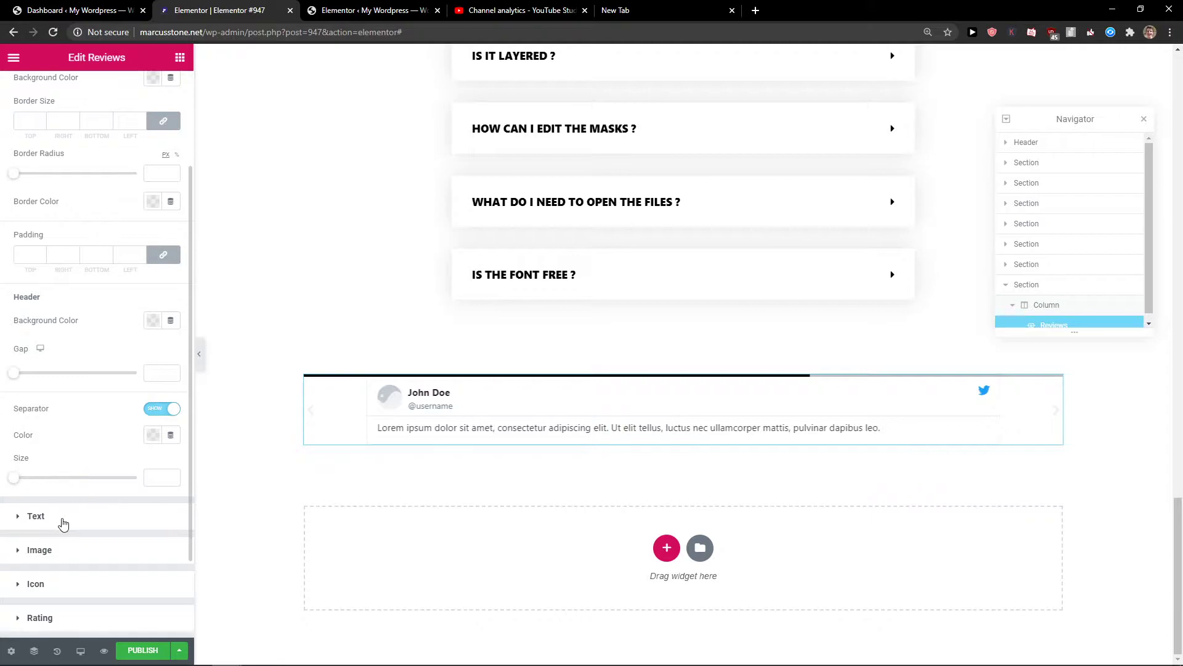
left_click_drag(13, 373, 52, 376)
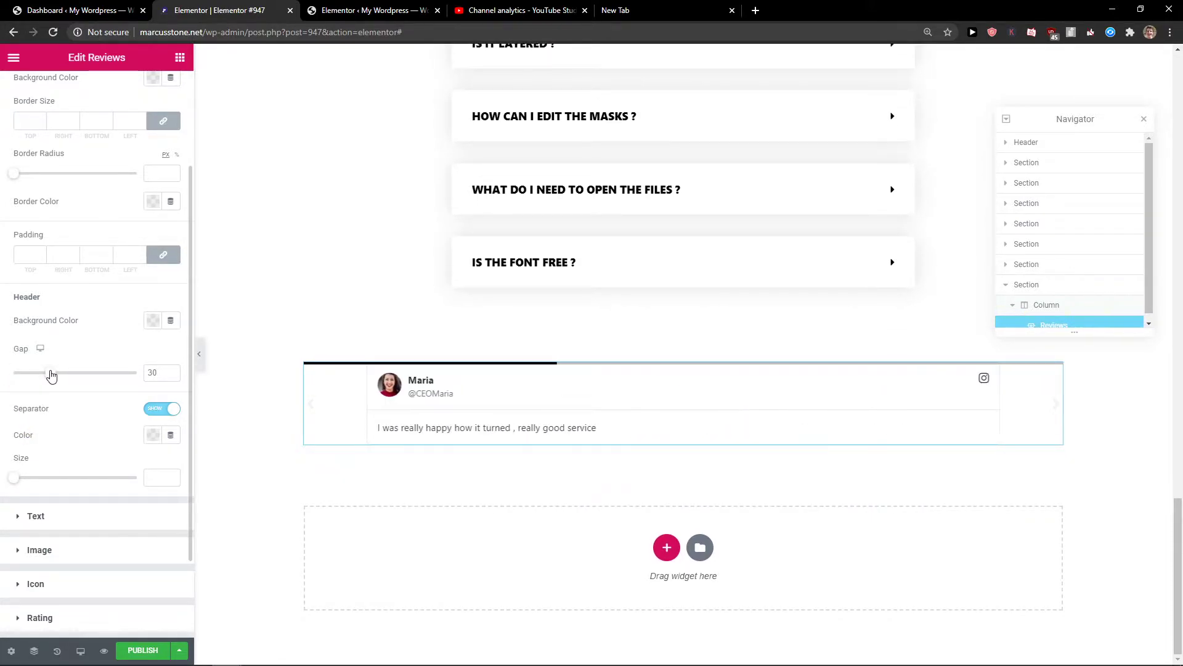
mouse_move(20, 480)
left_mouse_down()
mouse_move(49, 479)
mouse_move(40, 479)
left_mouse_up()
scroll(72, 425, "up", 1)
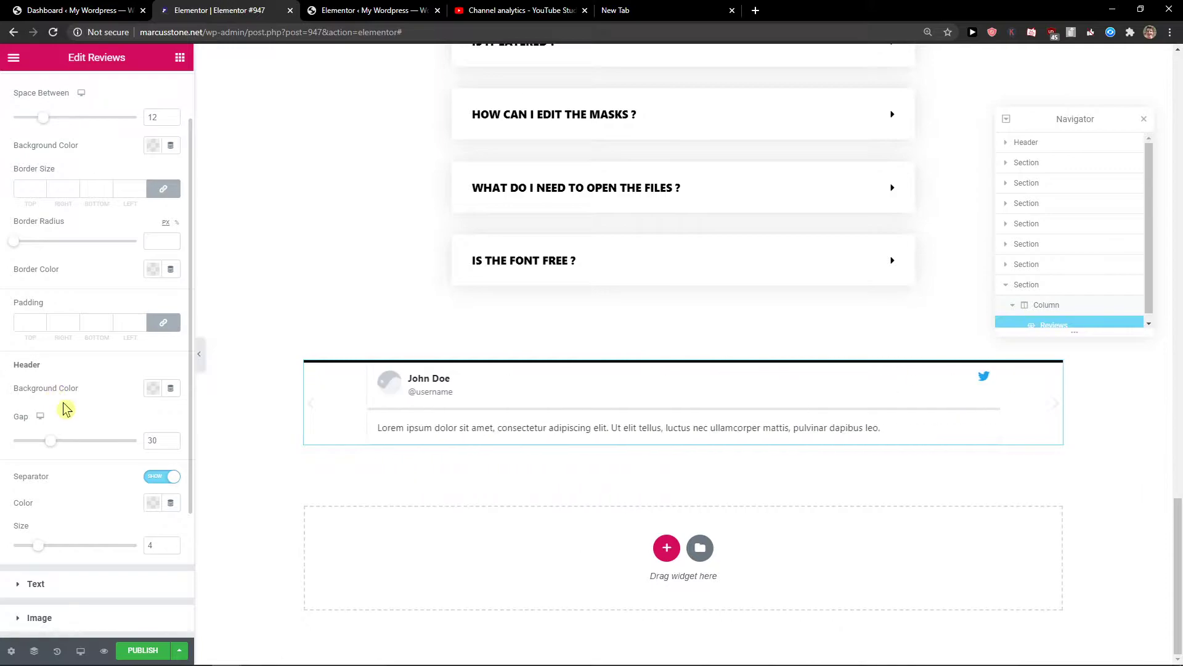
scroll(91, 419, "down", 3)
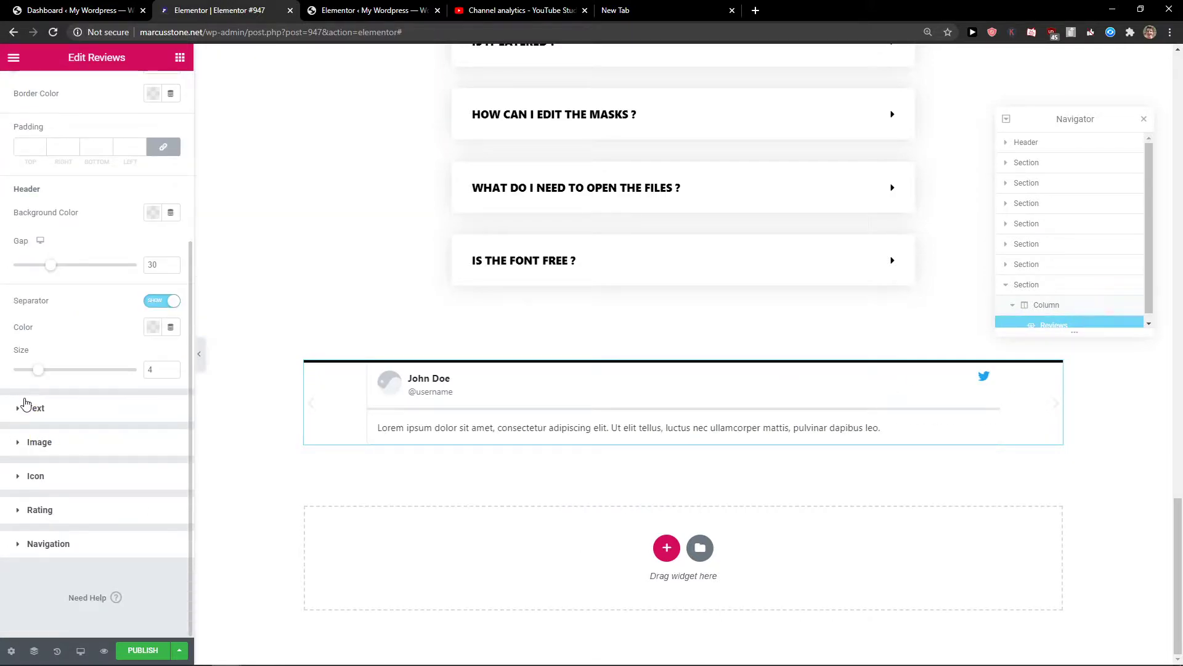
- Enlarge the reviewer photos and set the reviewer name typography size to 26
left_click(26, 407)
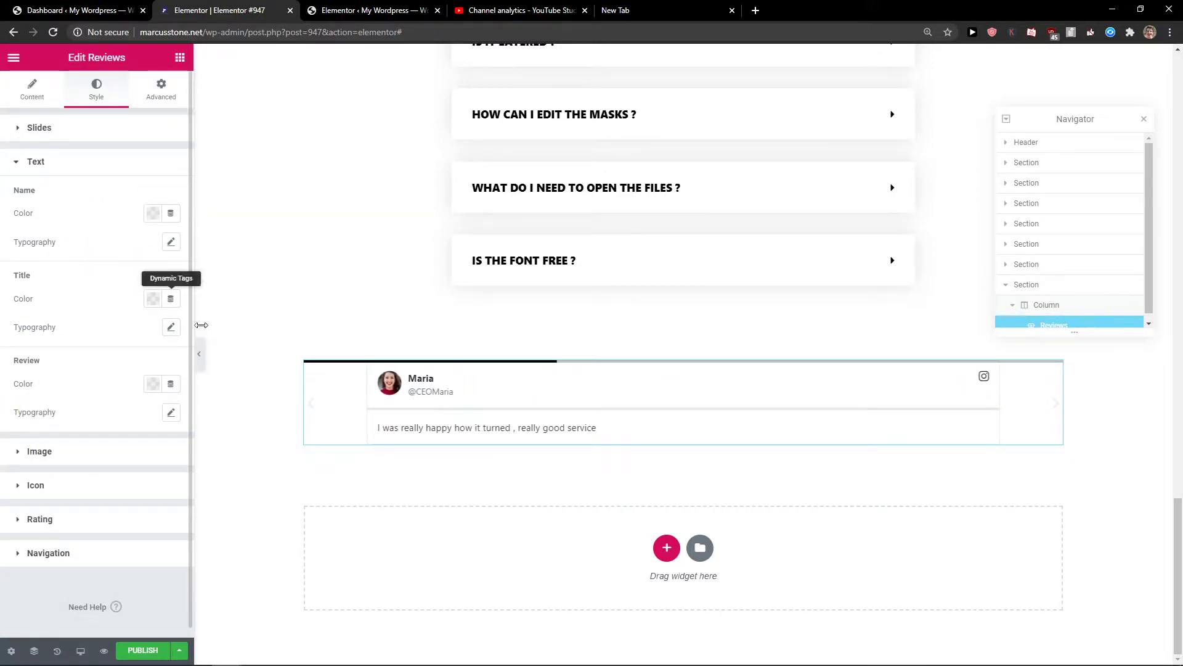
left_click(28, 462)
left_click_drag(14, 245, 104, 259)
left_click(37, 163)
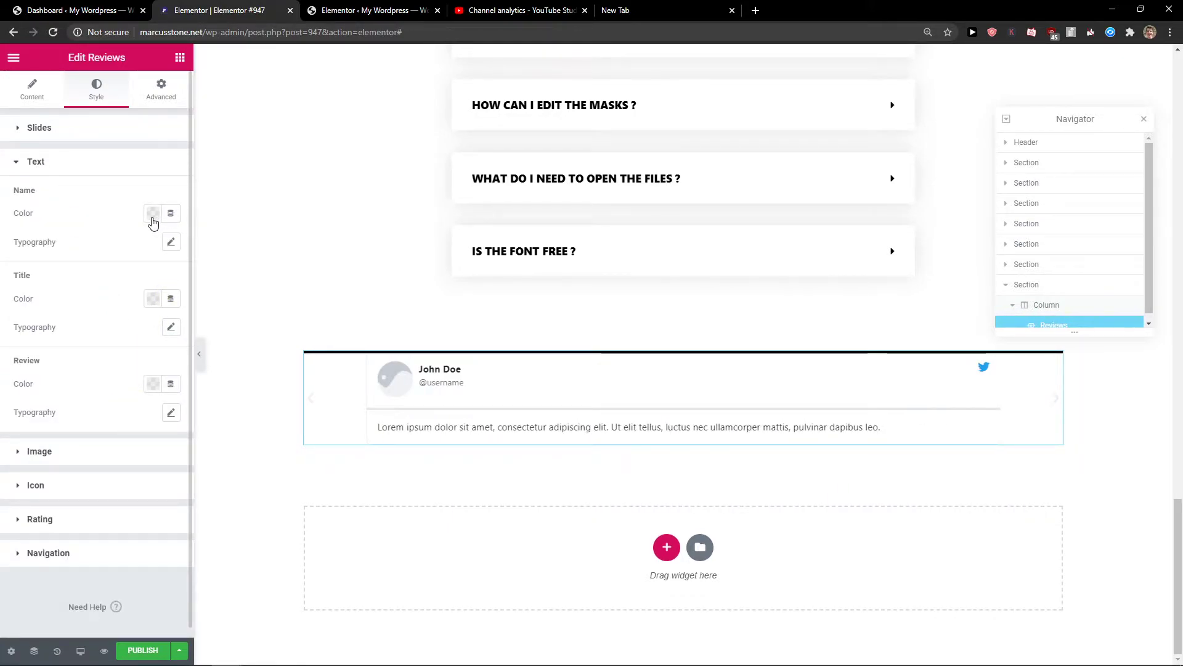
left_click(170, 242)
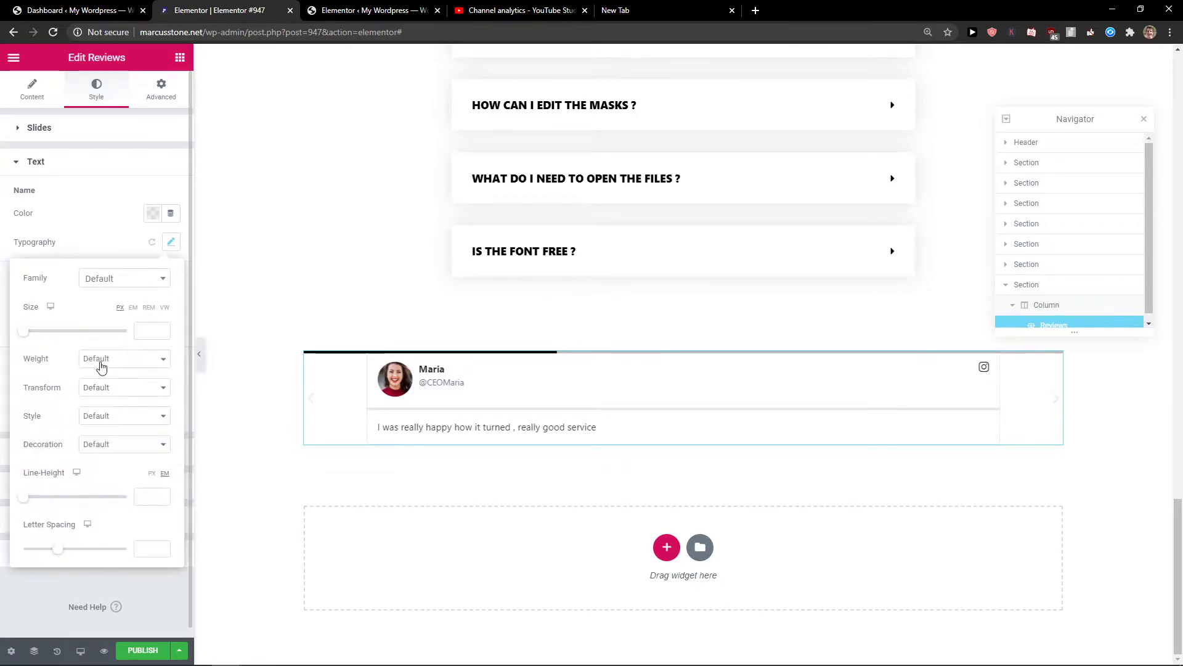
left_click_drag(25, 334, 37, 333)
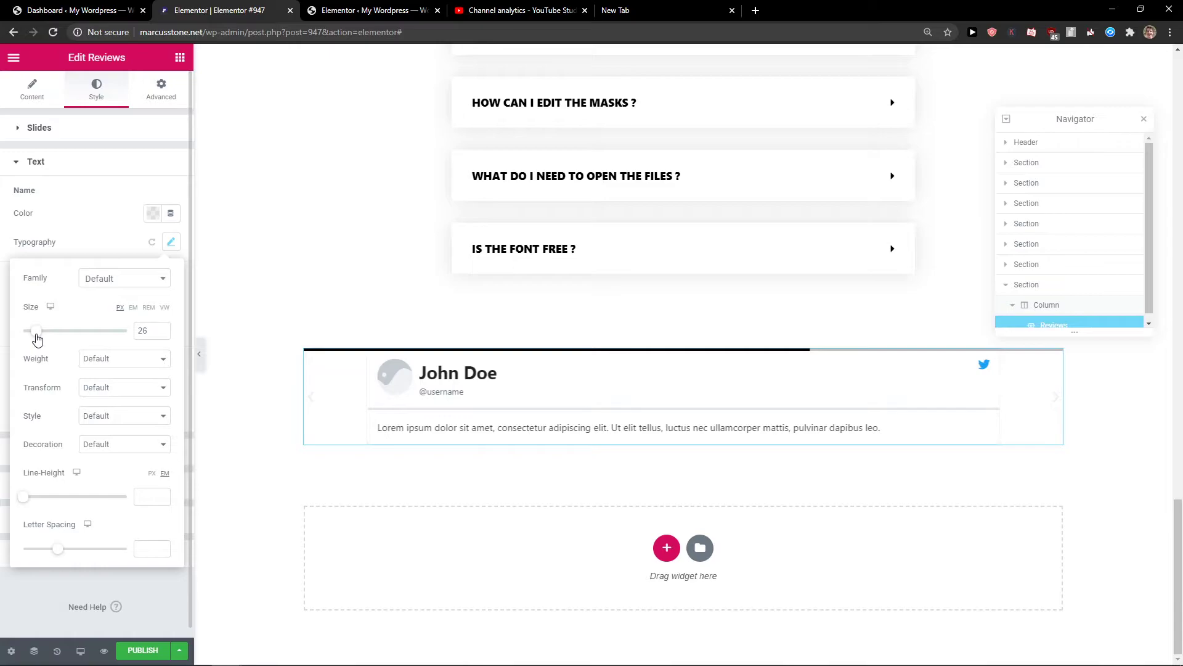
left_click(79, 246)
left_click(45, 165)
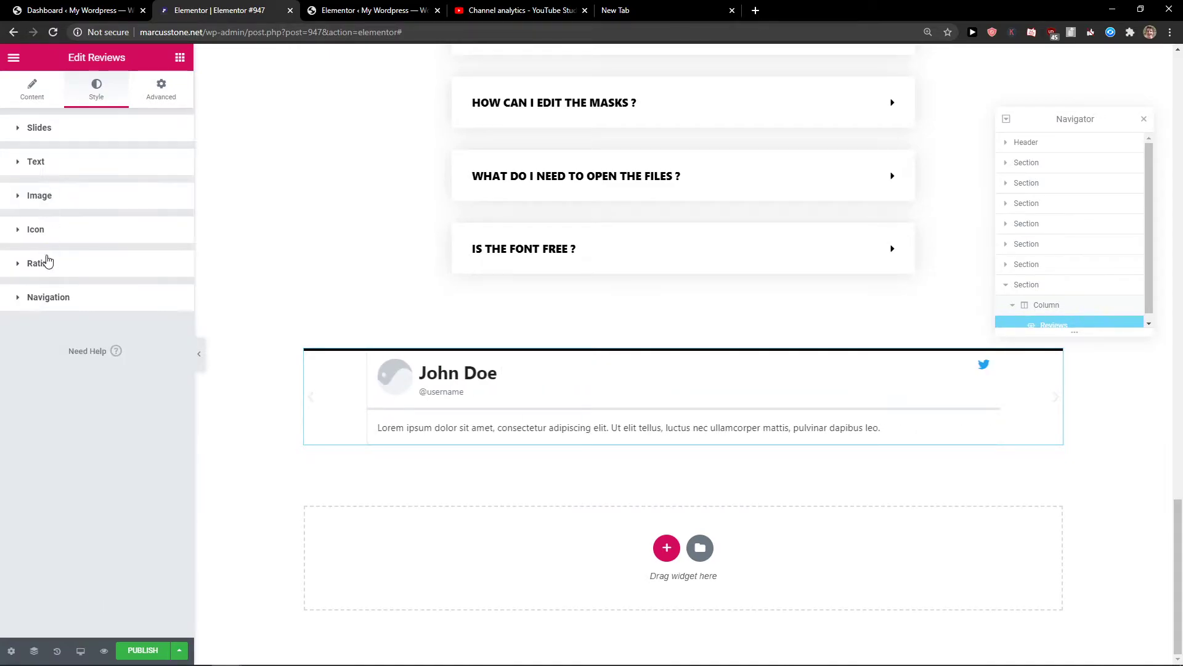
- Set social icon size to 29 and make the navigation arrows black (#000000) at size 24
left_click(32, 234)
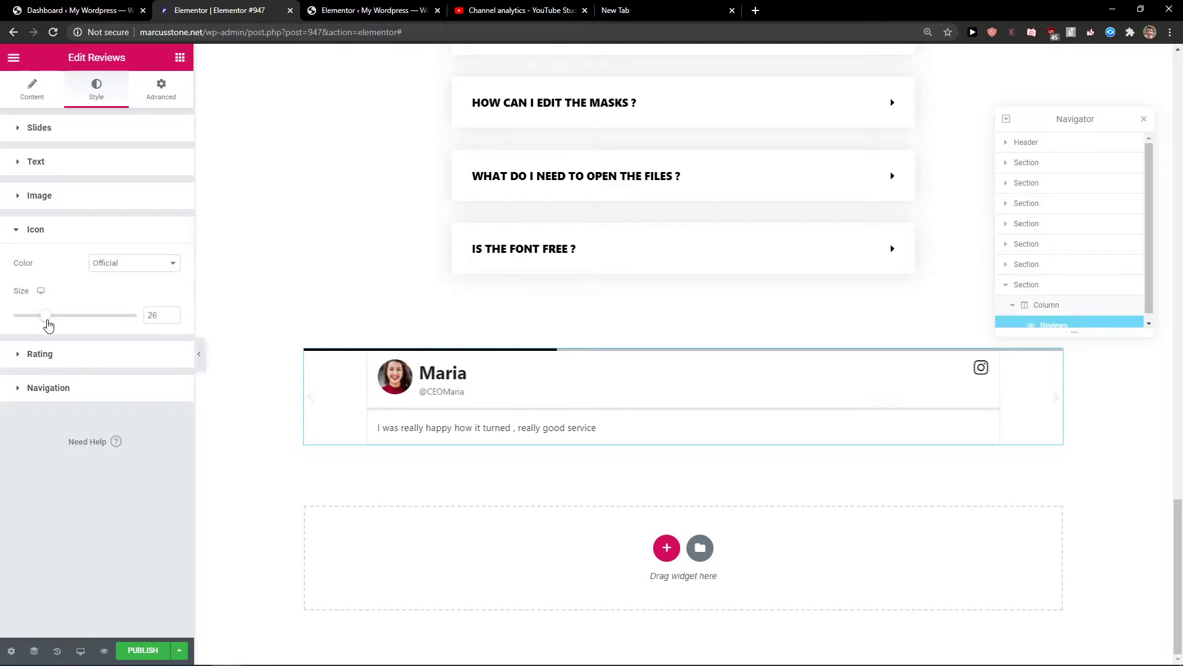
left_click_drag(52, 326, 52, 326)
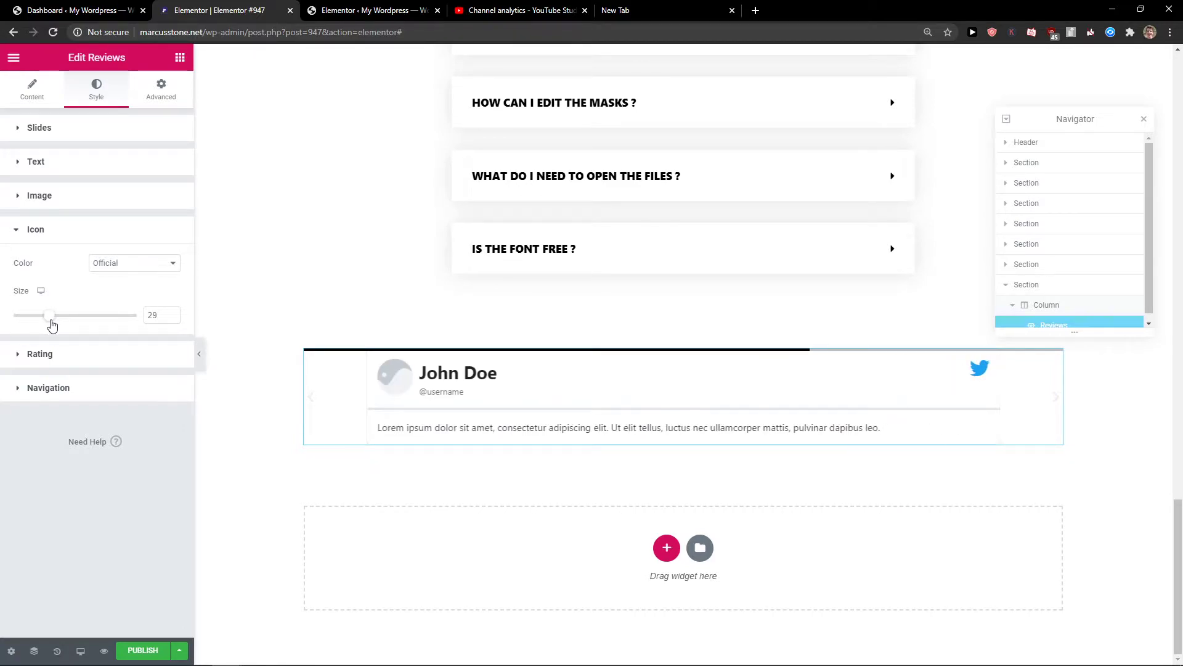
left_click(27, 356)
left_click(121, 306)
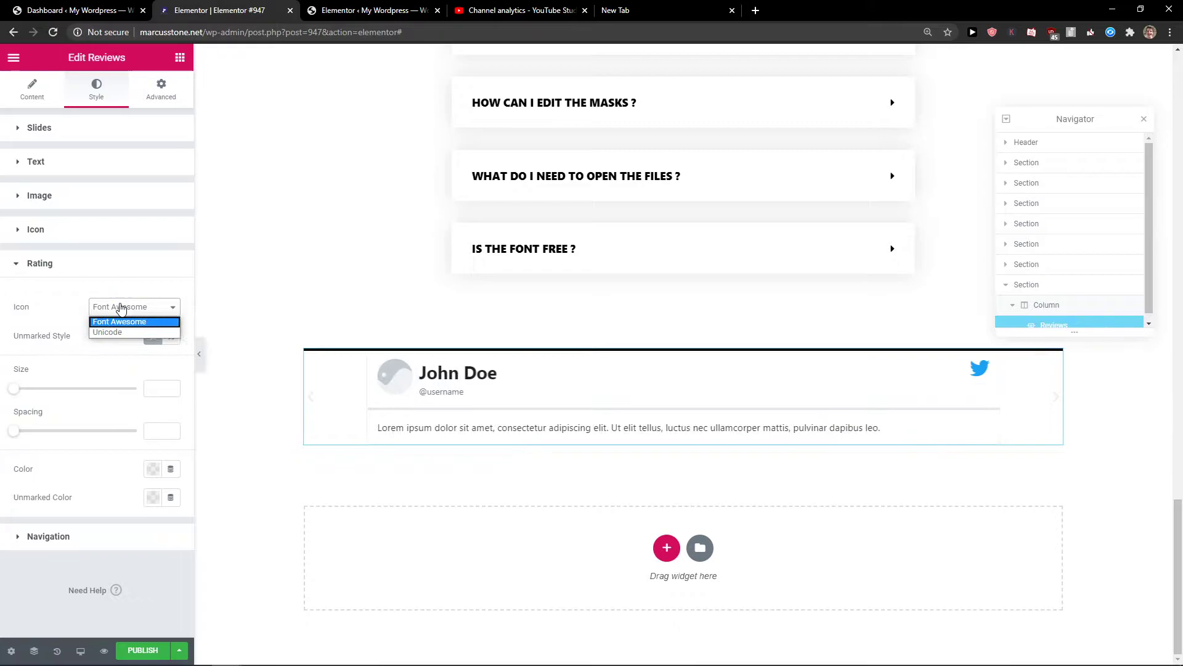
left_click(110, 319)
left_click(15, 545)
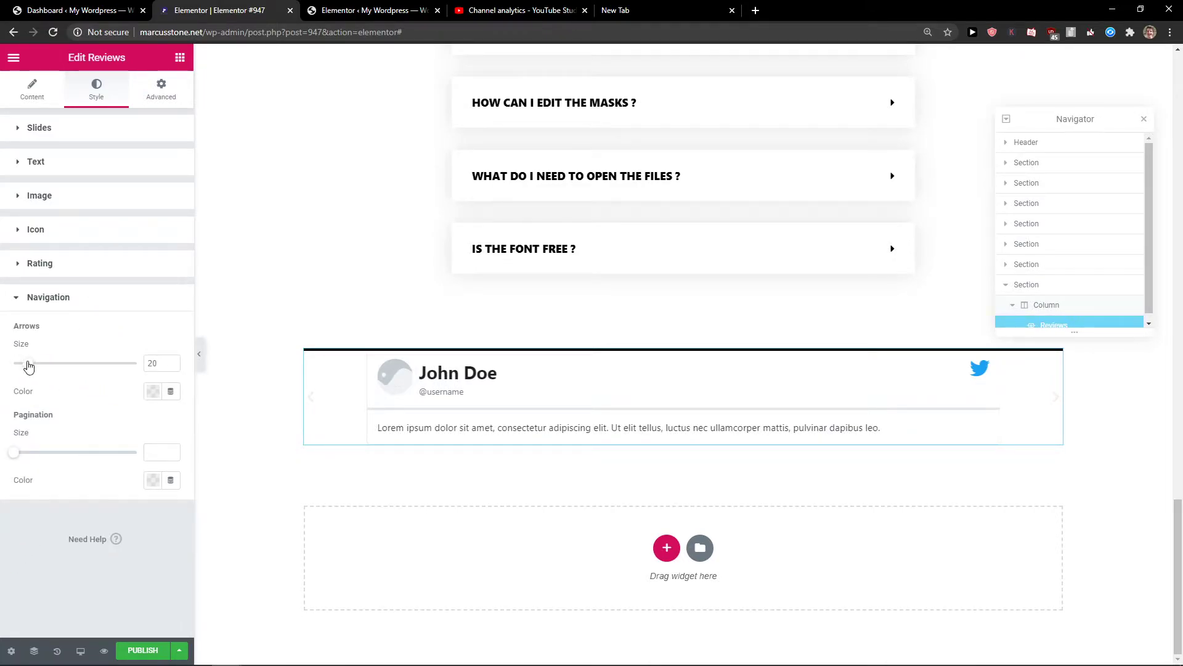
left_click_drag(30, 367, 33, 365)
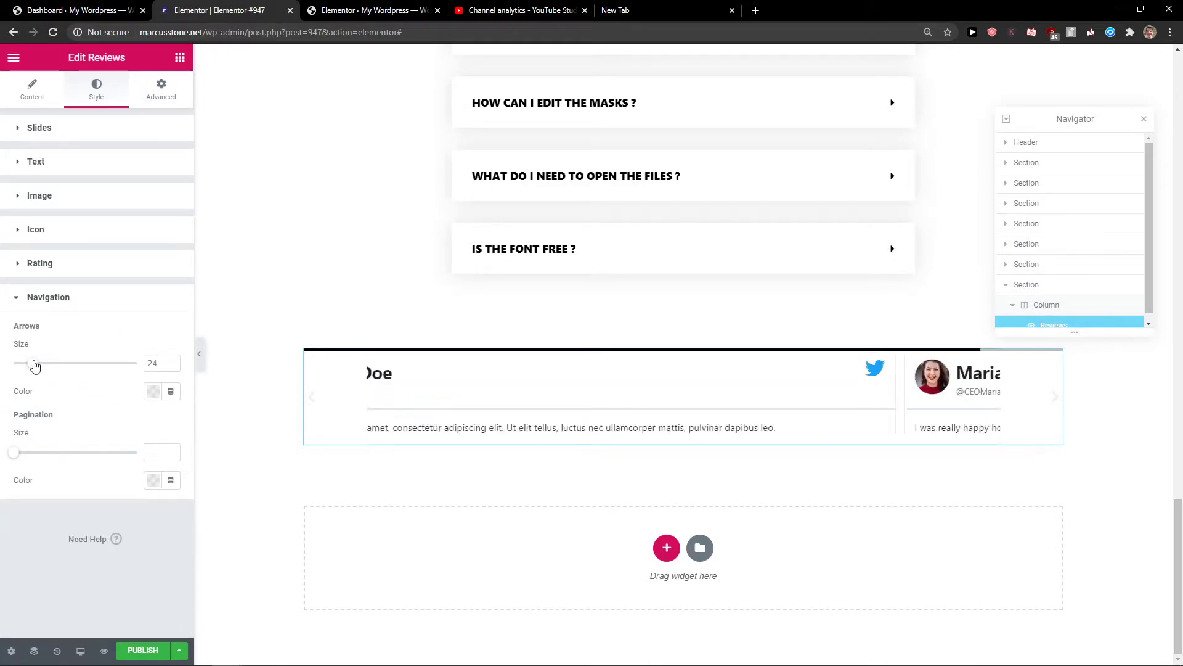
left_click(152, 391)
left_click_drag(211, 497, 328, 611)
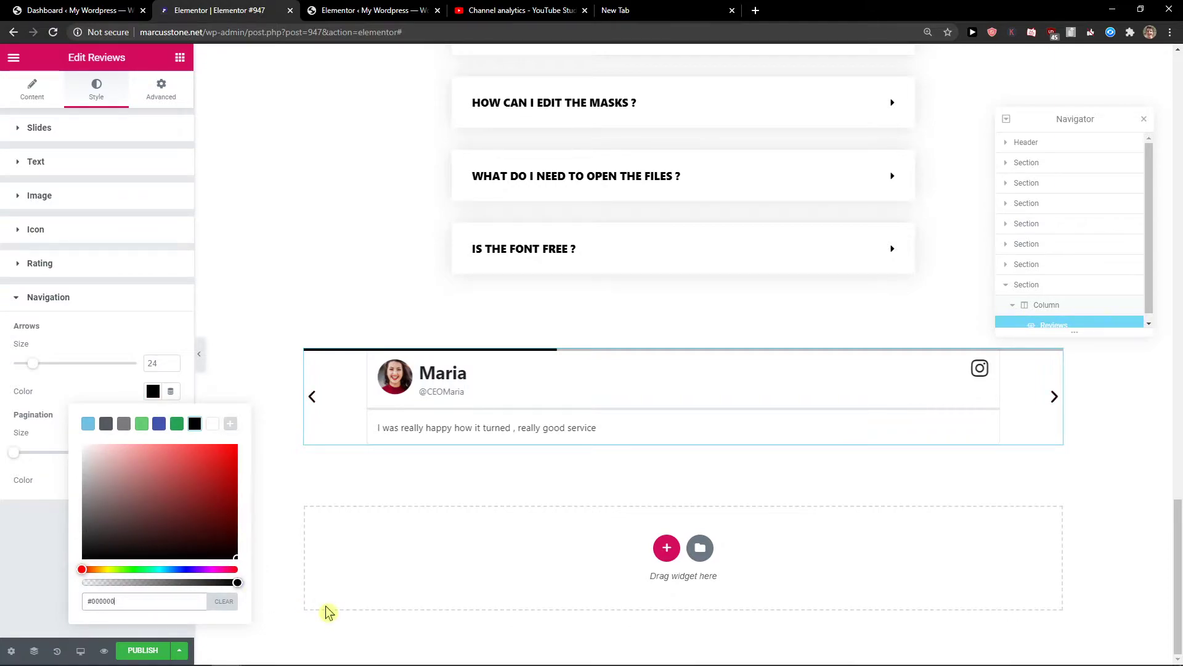
left_click(10, 556)
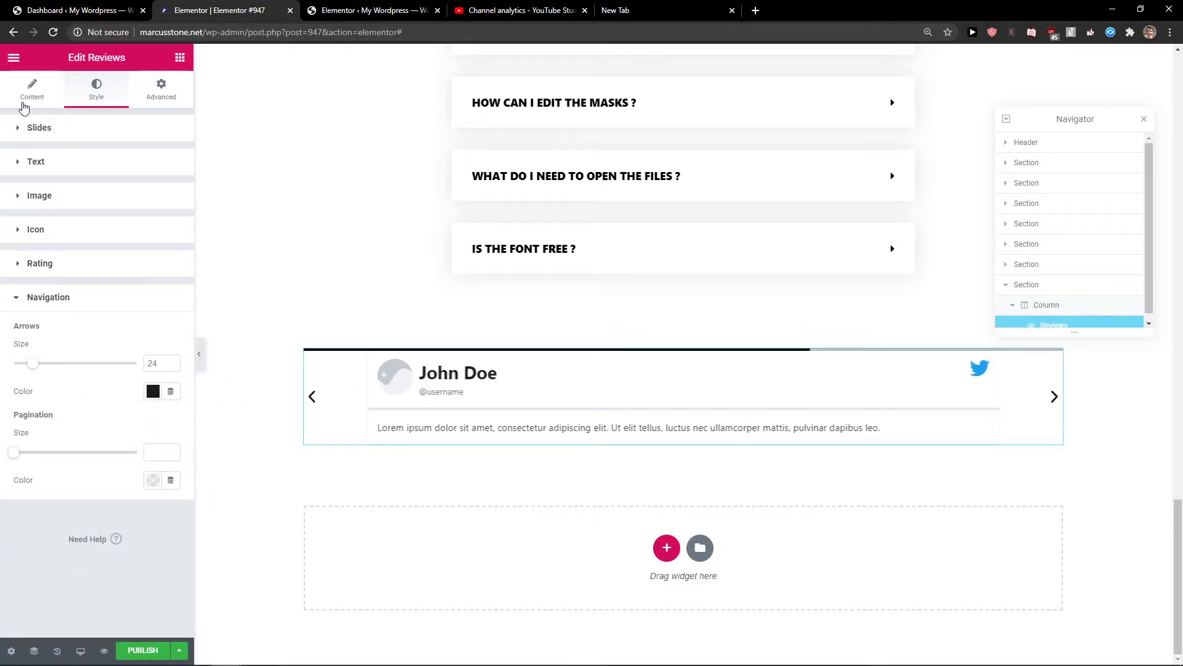
- Check the widget's Advanced settings, then switch to a new browser tab
left_click(162, 89)
scroll(124, 251, "down", 2)
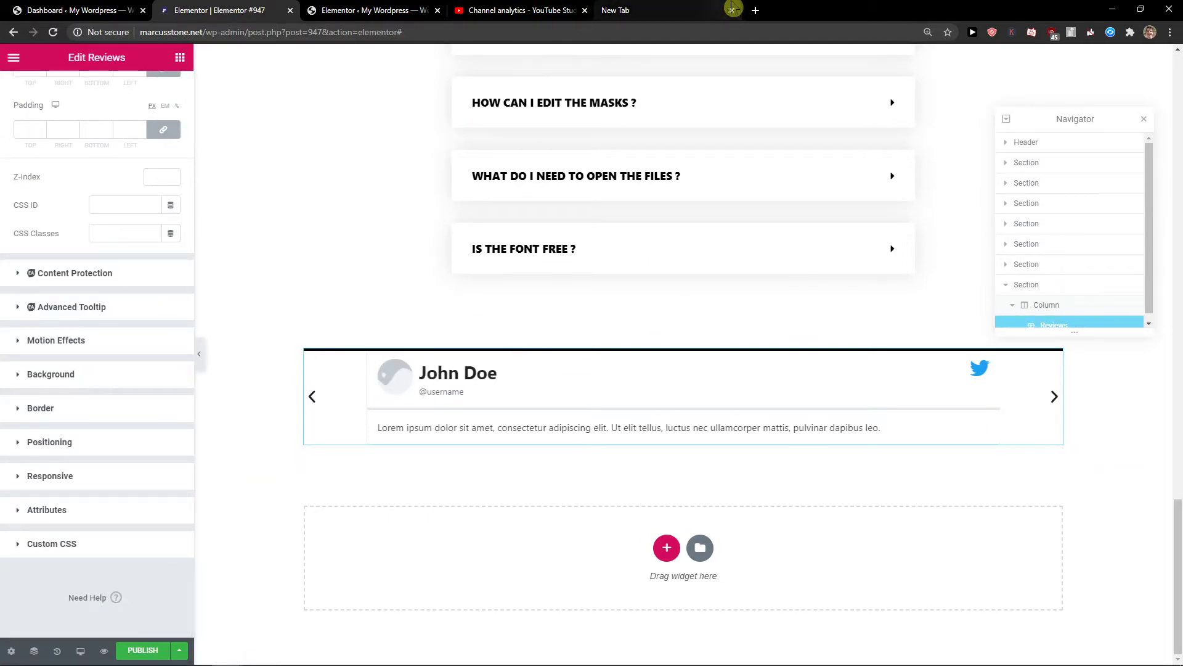
left_click_drag(706, 8, 369, 24)
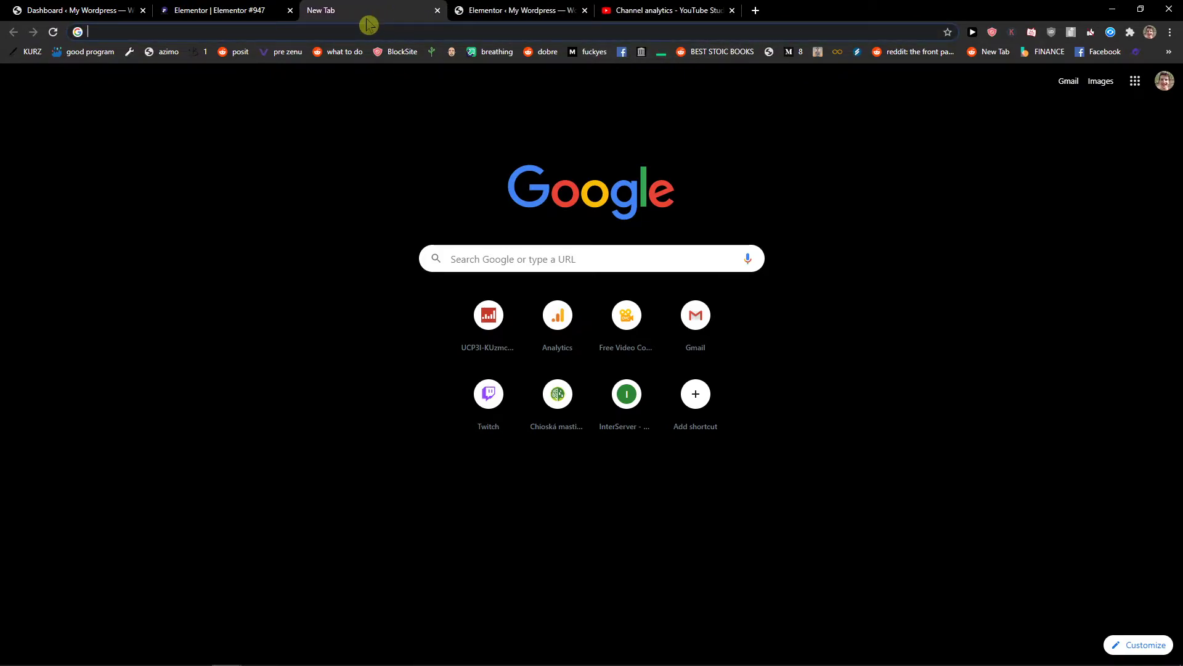
- Load the Elfsight website and search its app catalogue for 'revie'
type("e")
key("Return")
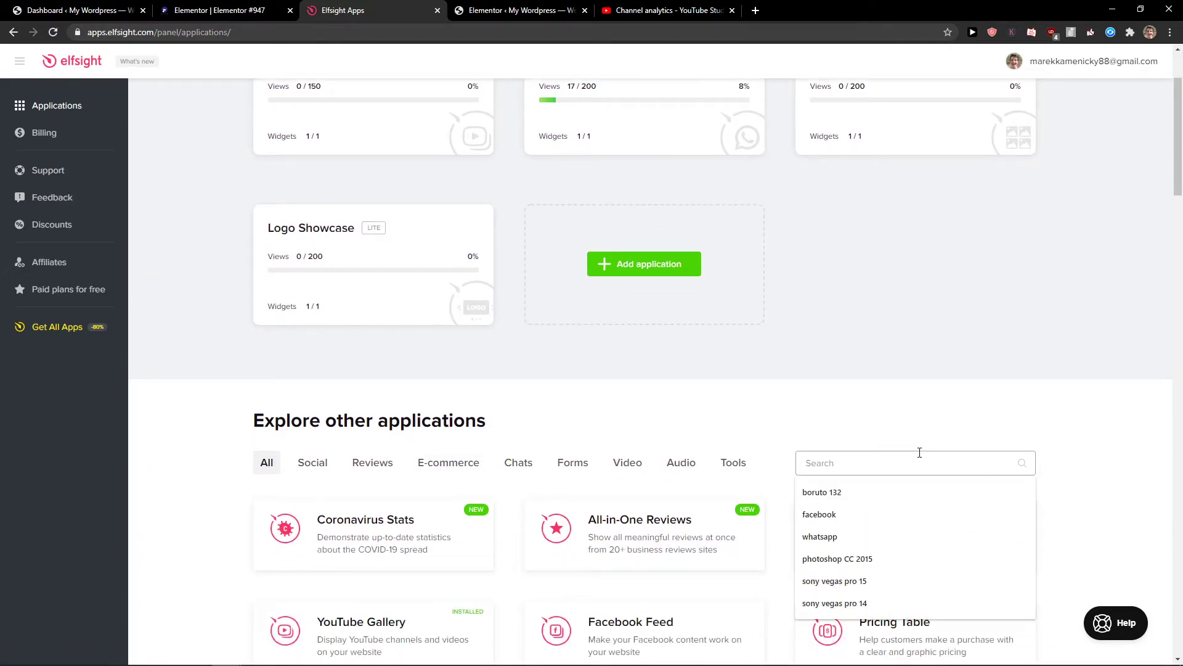
type("review")
scroll(775, 375, "down", 1)
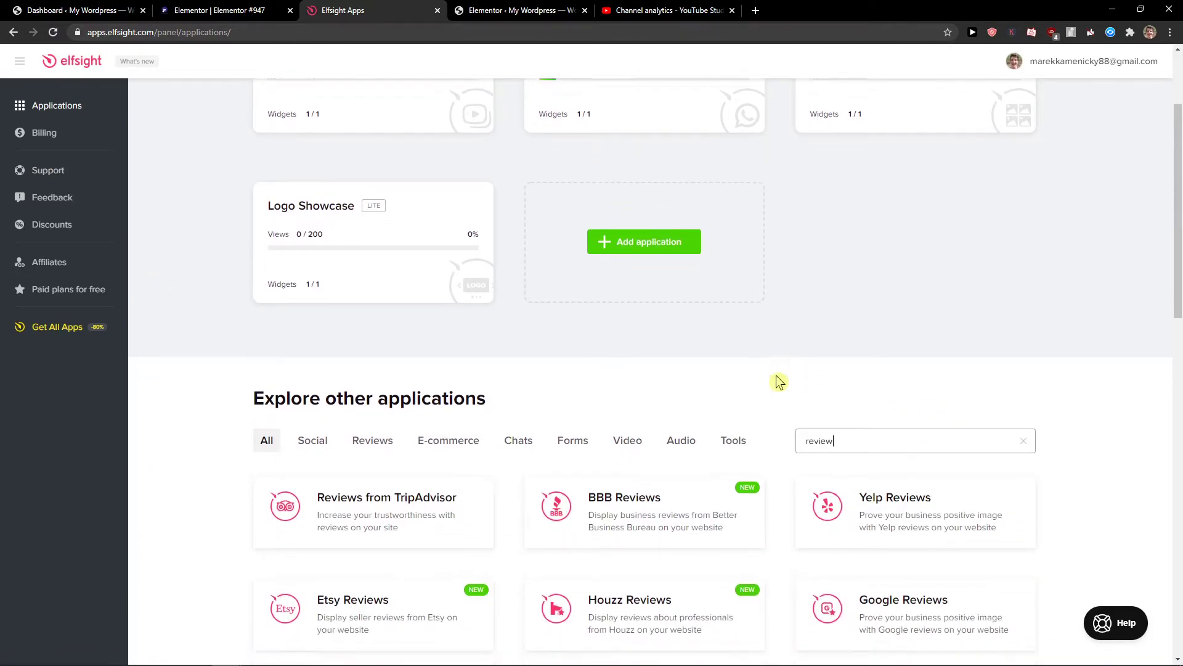
left_click_drag(826, 401, 833, 392)
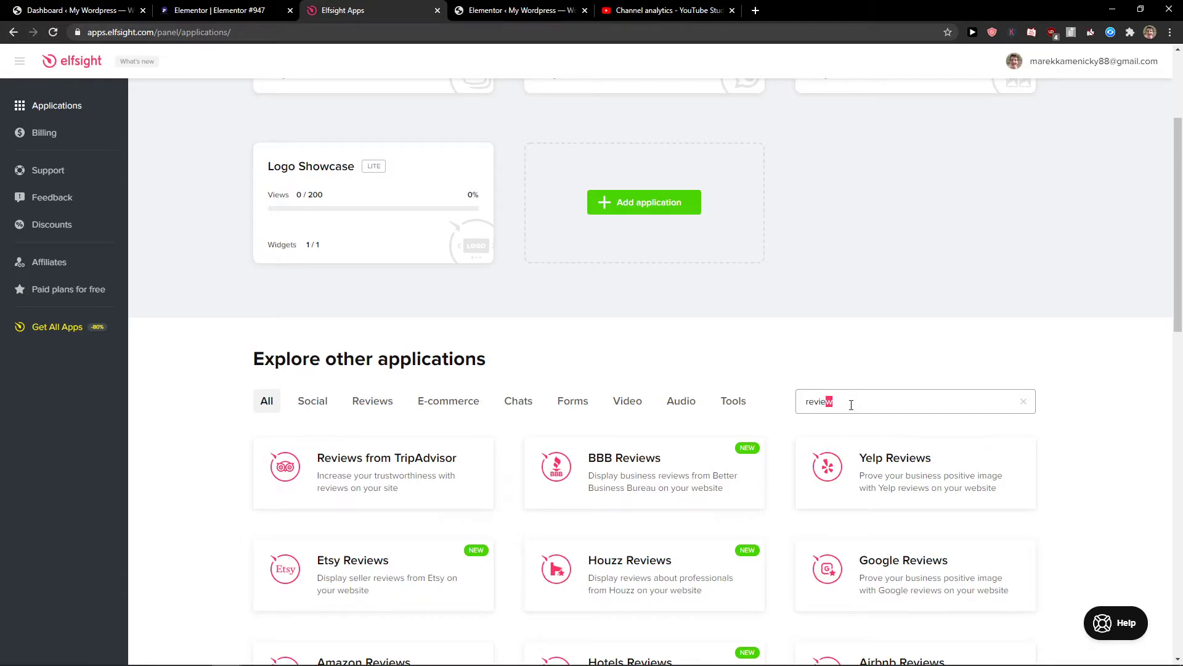
scroll(785, 344, "down", 5)
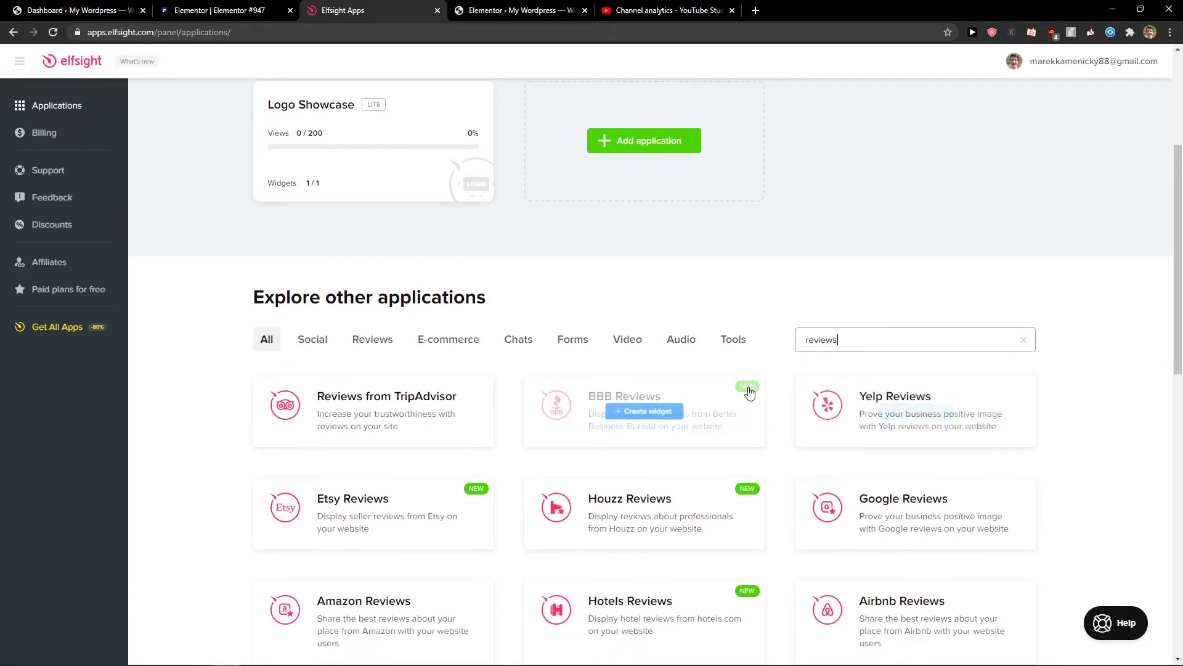
scroll(784, 343, "up", 1)
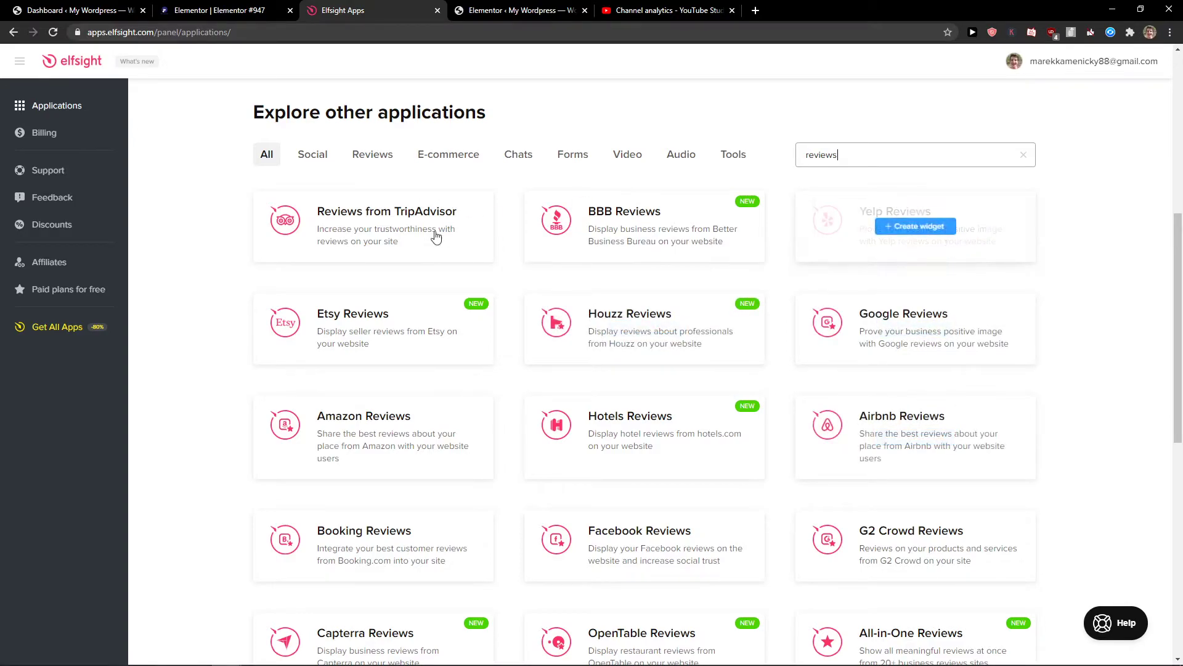
- Open the Facebook Reviews widget creator in a new tab
scroll(499, 495, "down", 4)
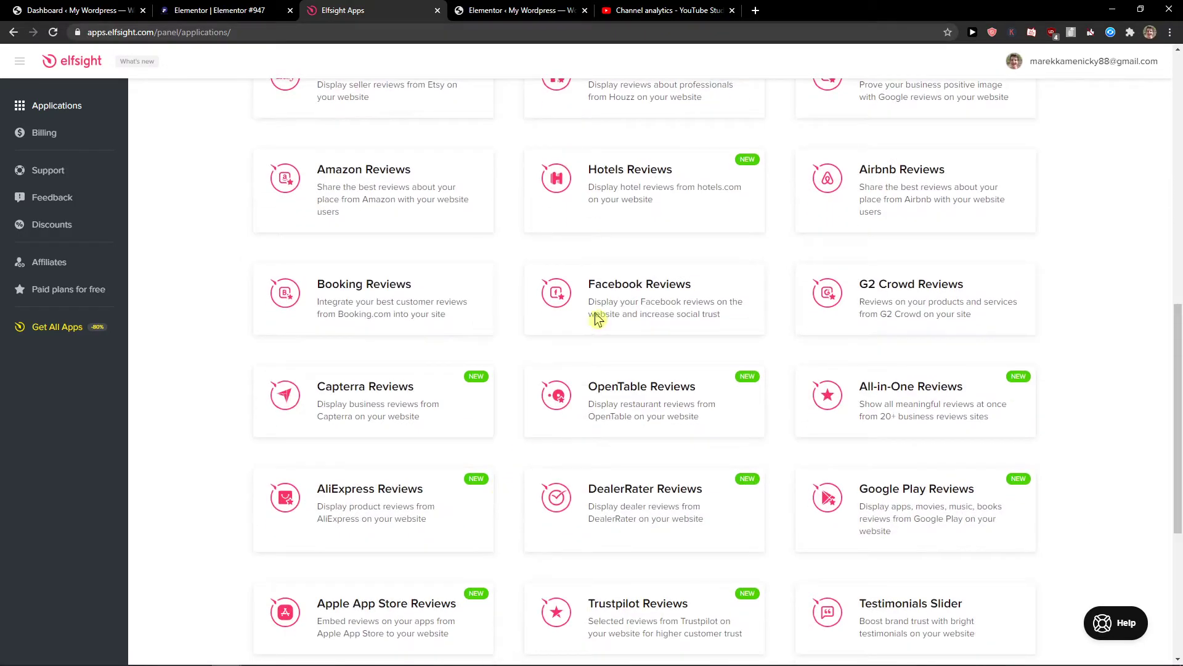
scroll(501, 424, "down", 4)
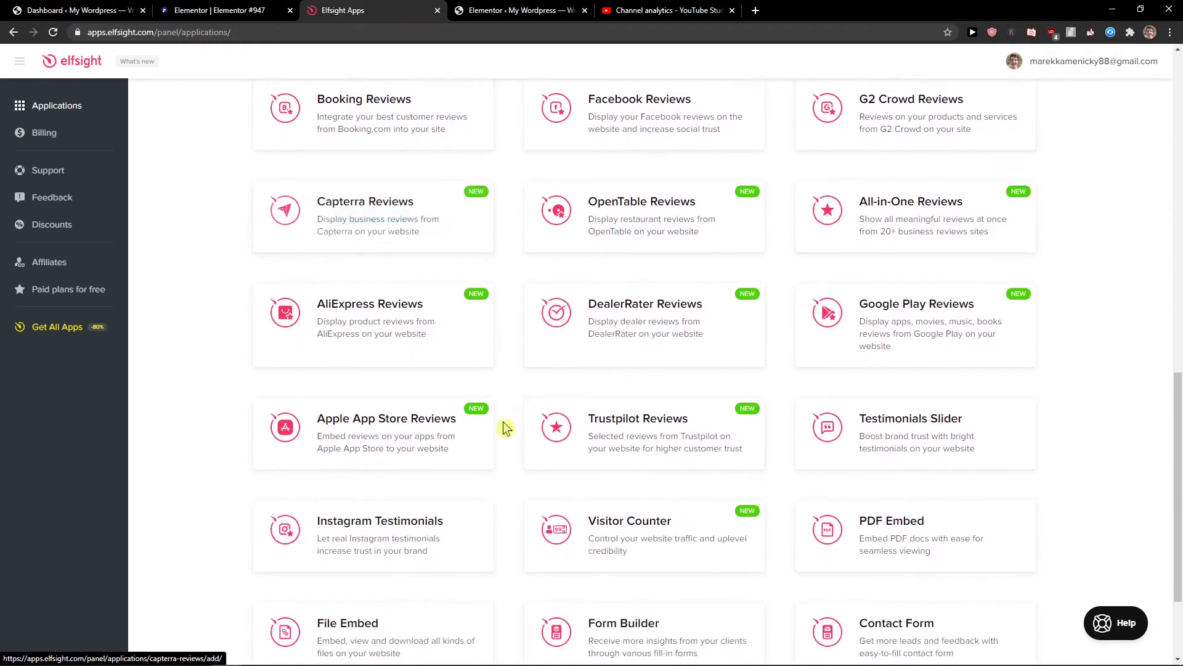
scroll(506, 428, "up", 5)
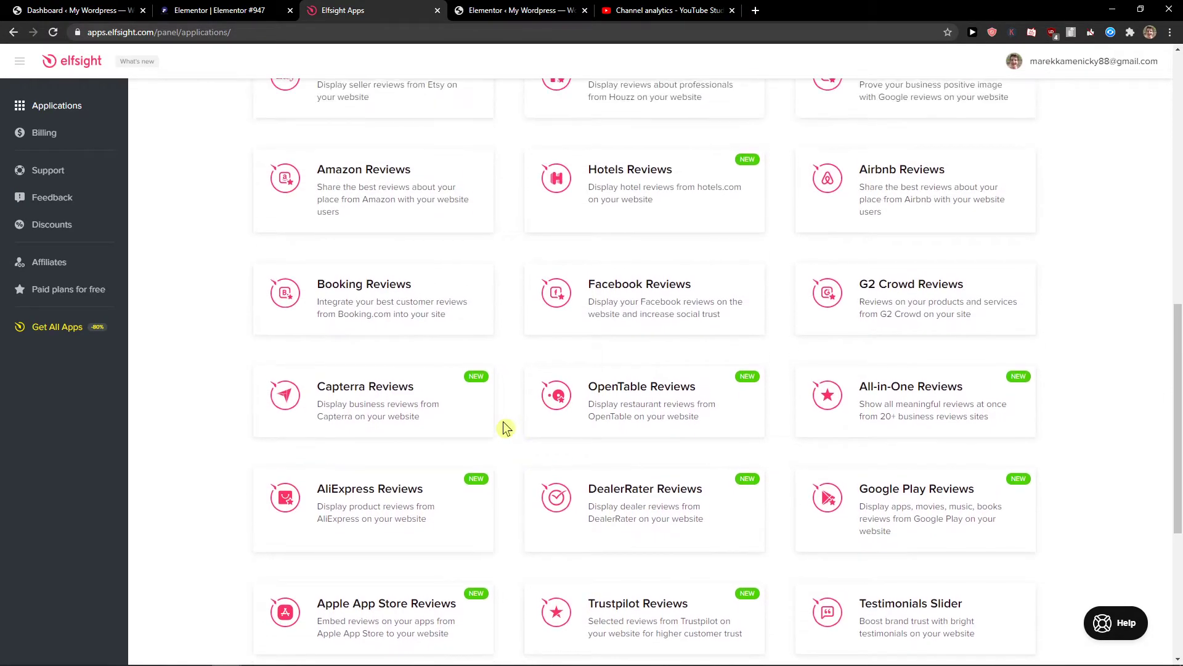
scroll(506, 428, "up", 3)
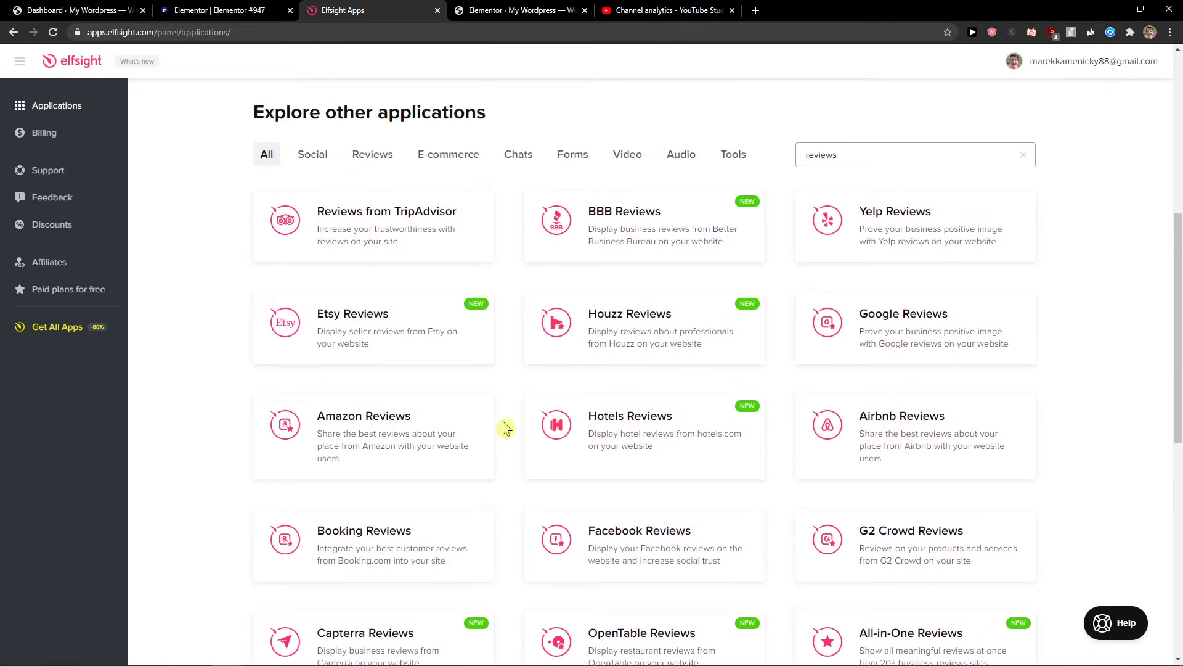
scroll(503, 427, "down", 2)
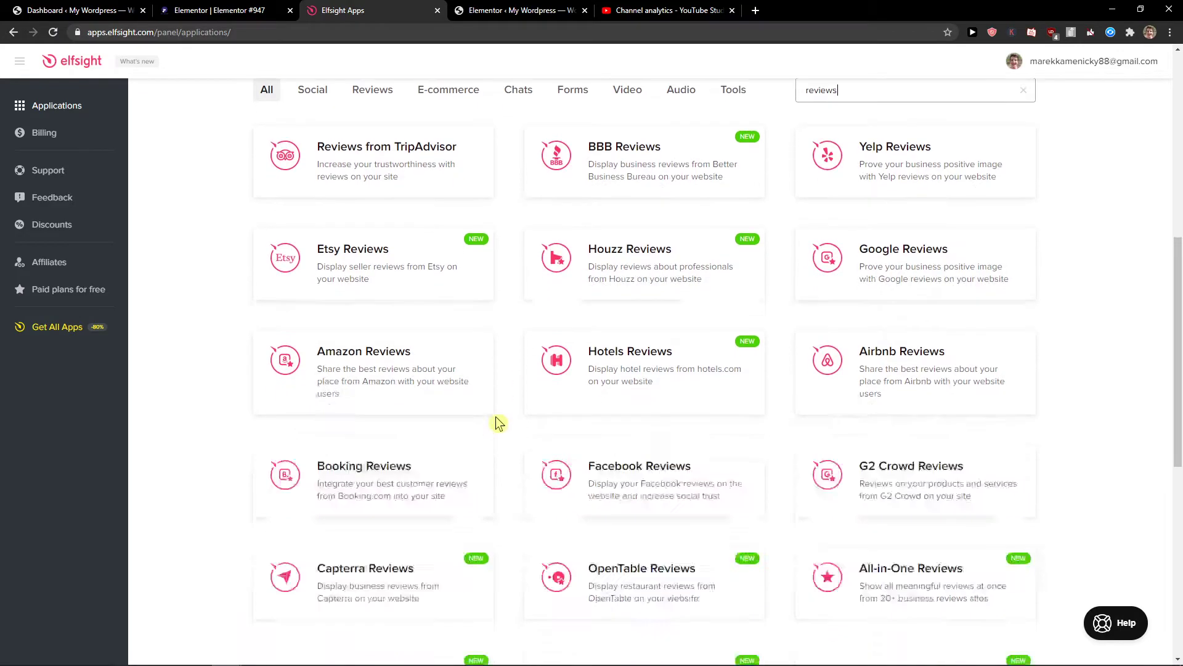
scroll(499, 406, "down", 1)
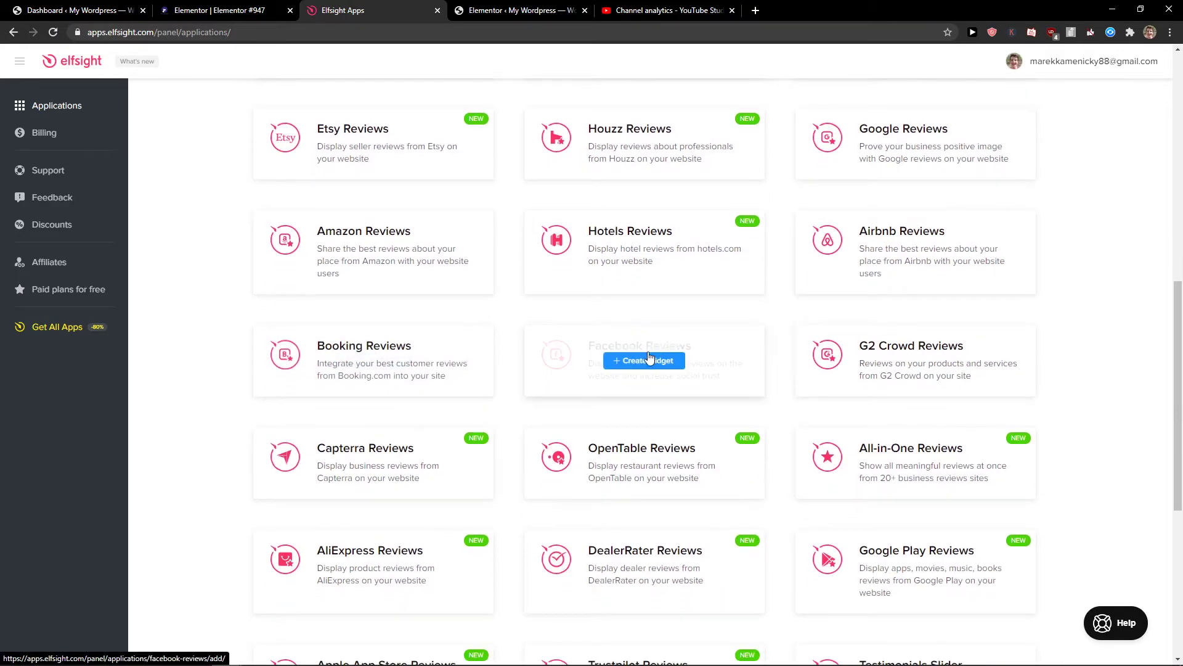
middle_click(635, 362)
scroll(503, 405, "down", 6)
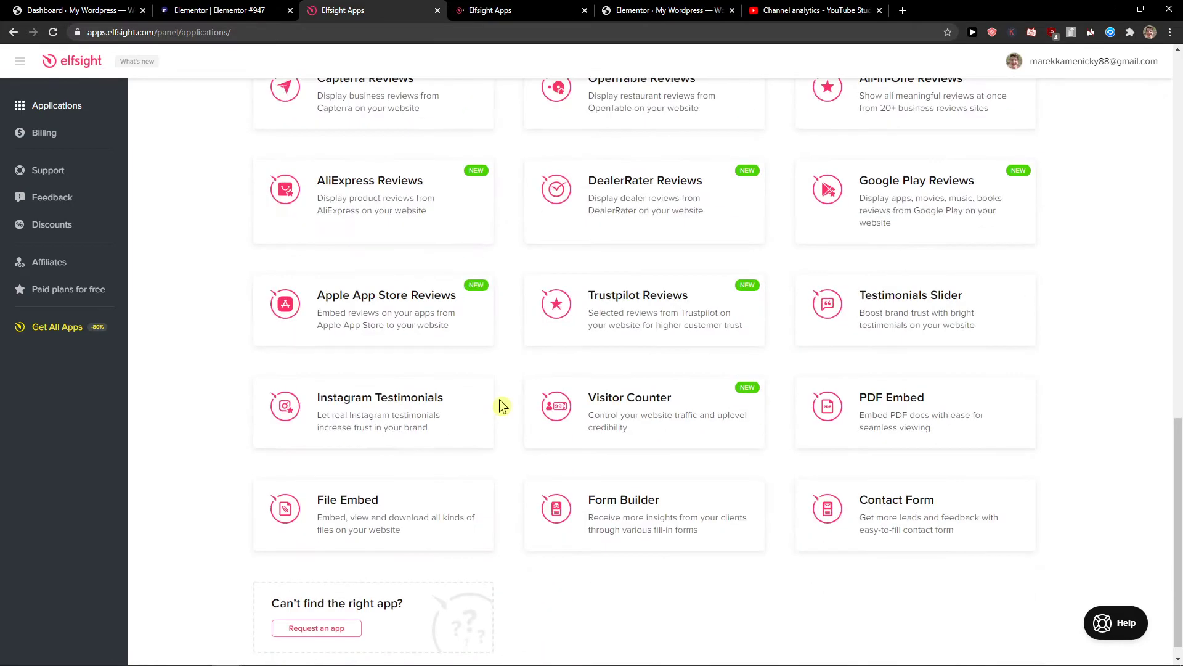
scroll(568, 600, "up", 15)
- In the Facebook Reviews editor, continue with the Reviews Widget template rather than Carousel
key("ctrl+Tab")
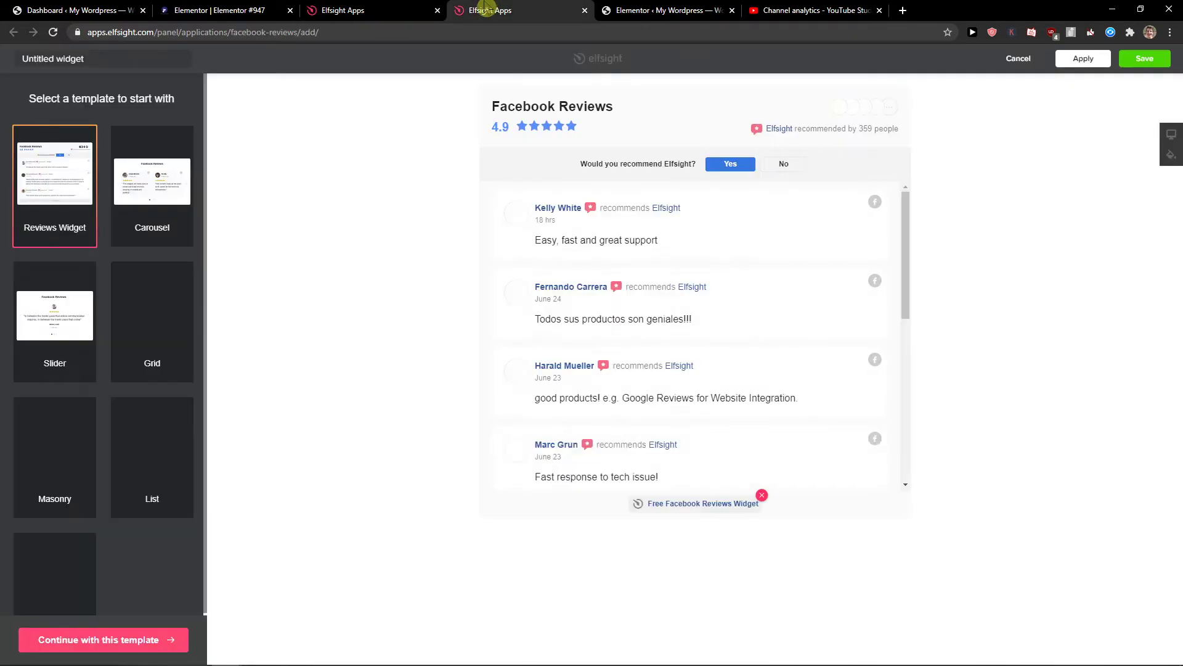
left_click(180, 221)
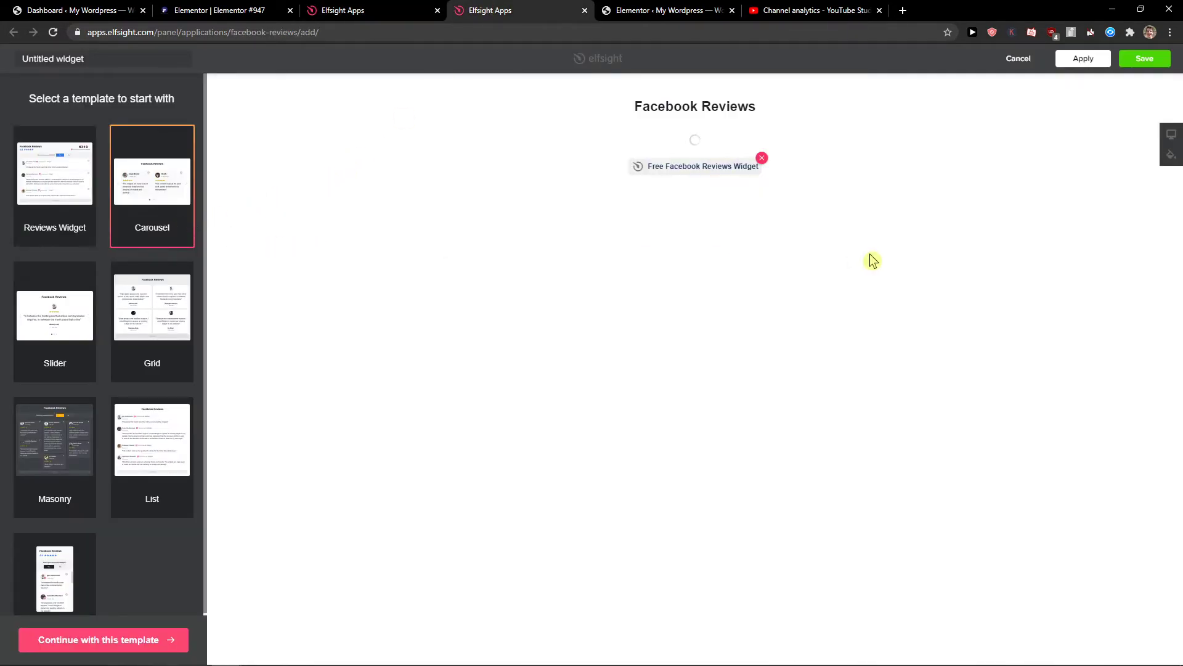
left_click(18, 195)
left_click(161, 637)
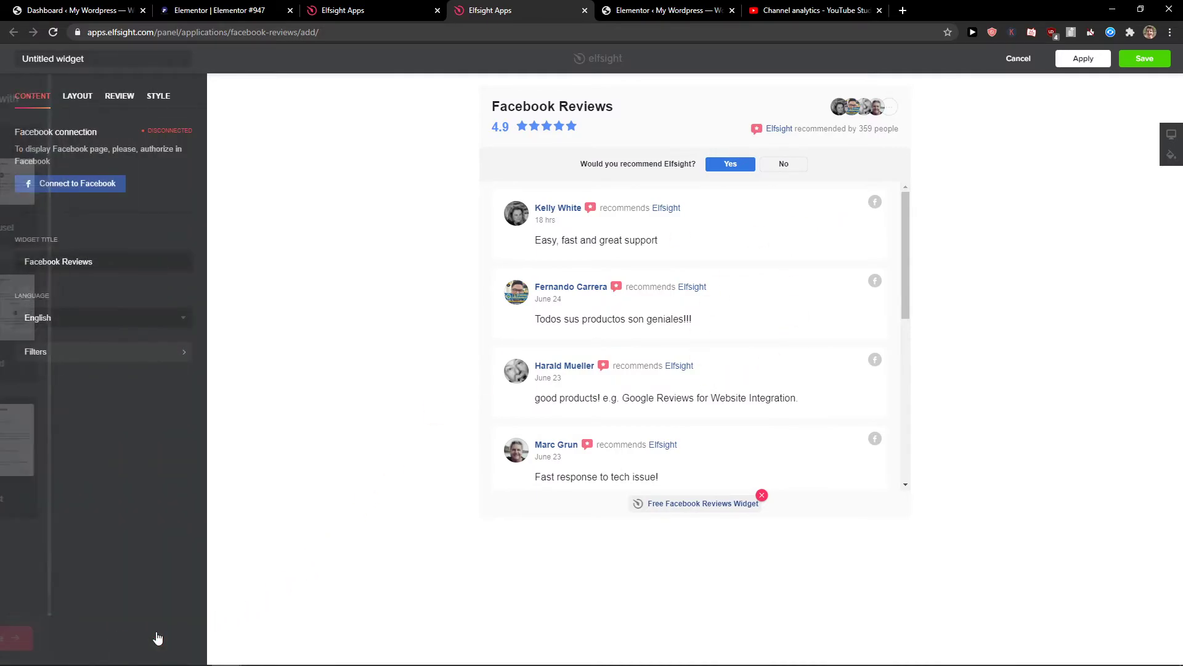
- Keep the List layout after comparing it with Slider, and check the Review and Style settings
left_click(81, 102)
left_click(154, 206)
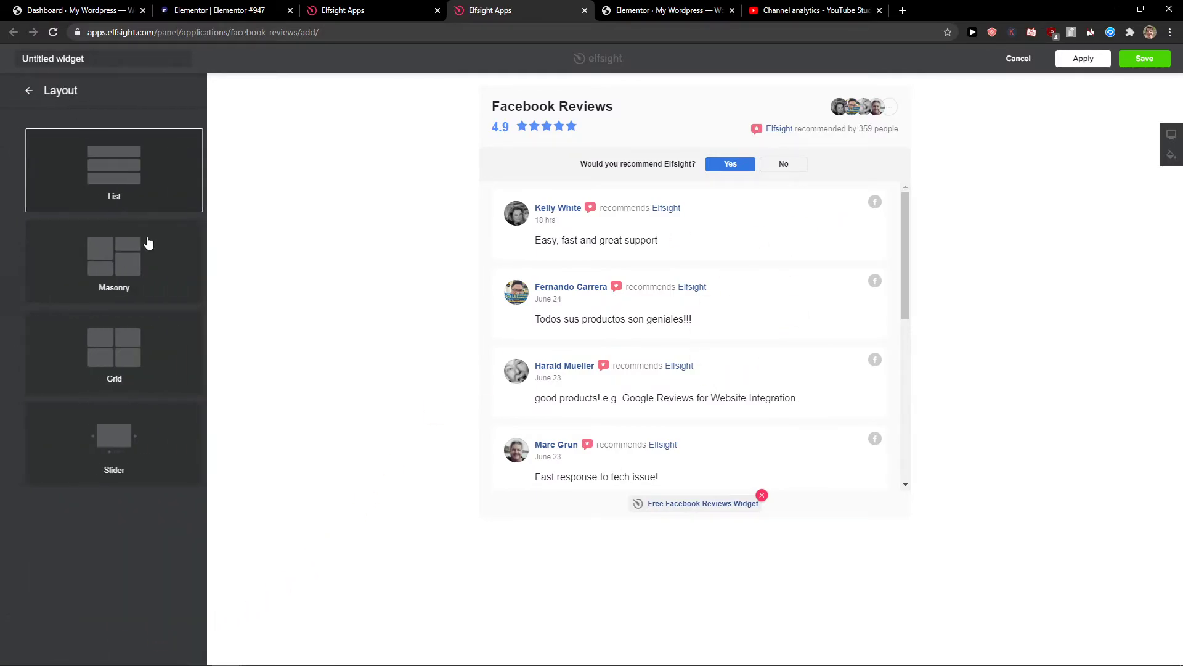
left_click(111, 446)
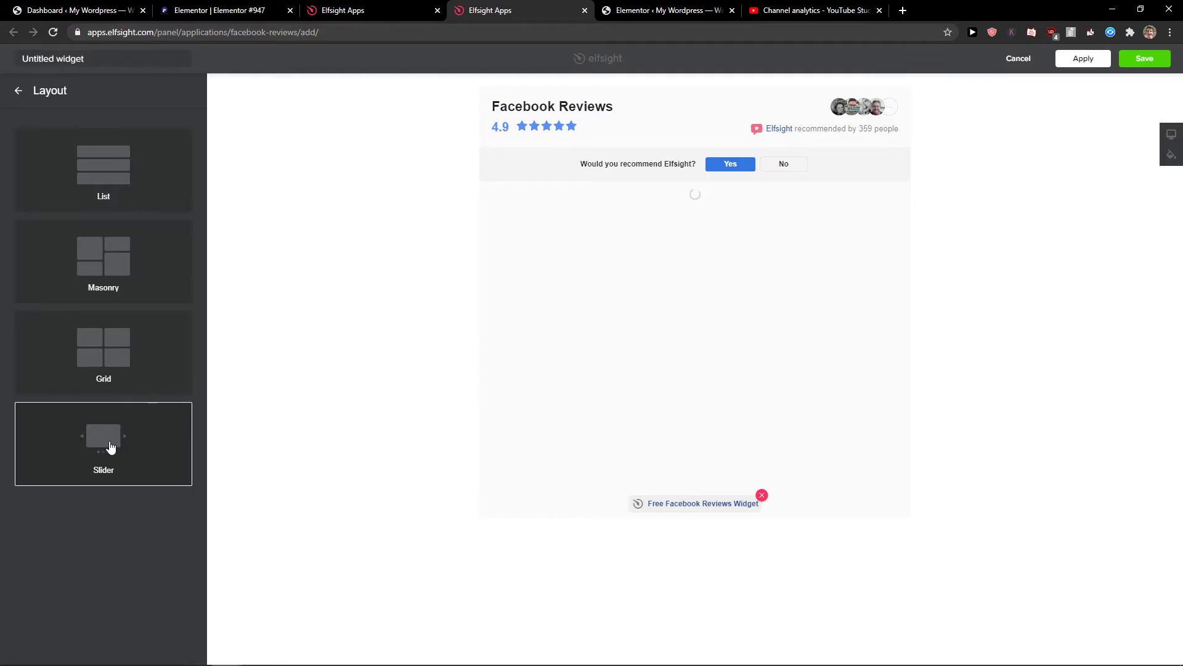
left_click(80, 188)
left_click(21, 90)
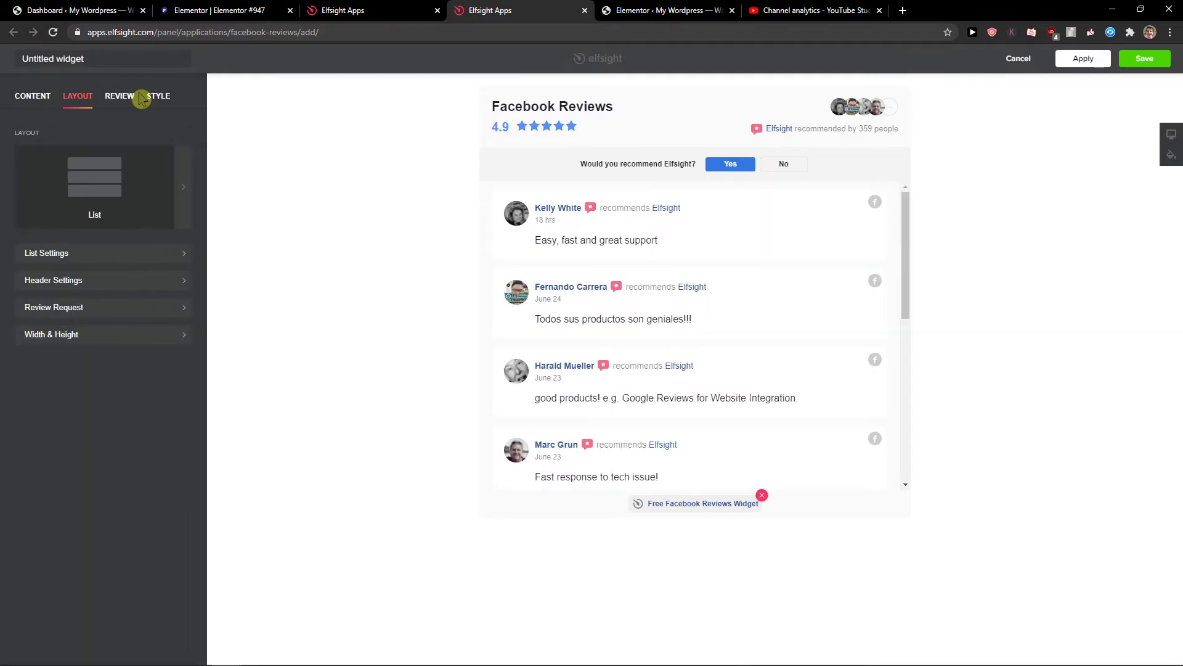
left_click(129, 102)
left_click(161, 101)
left_click(49, 100)
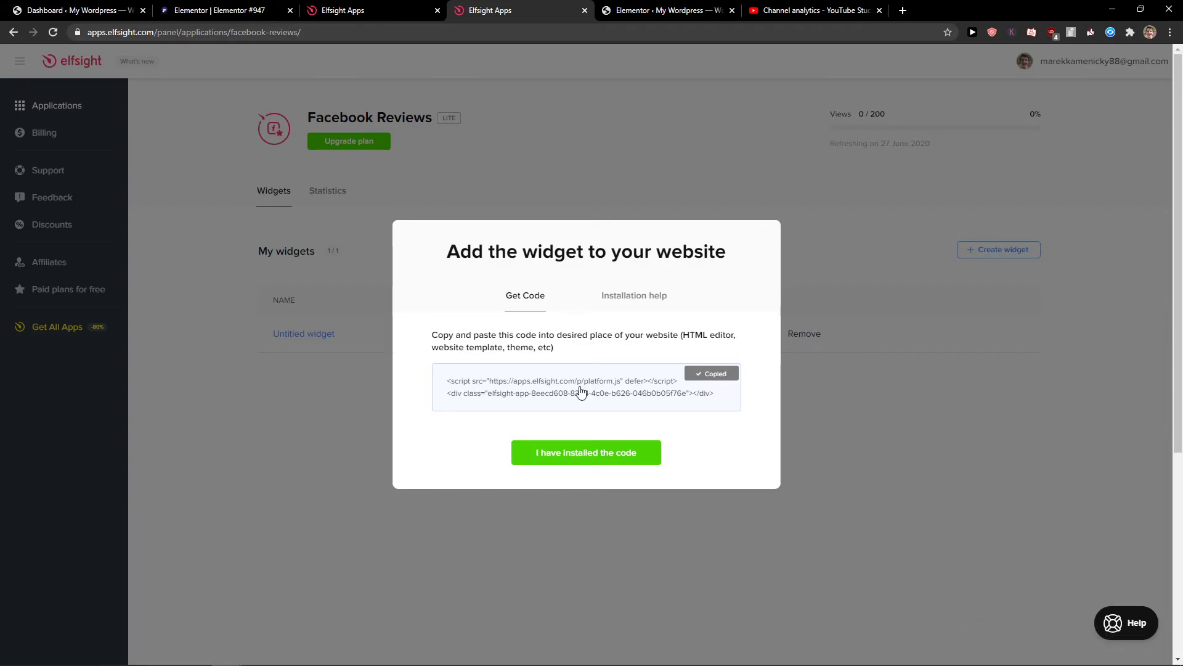
left_click(412, 8)
- Add a new one-column section below the reviews carousel
left_click(243, 10)
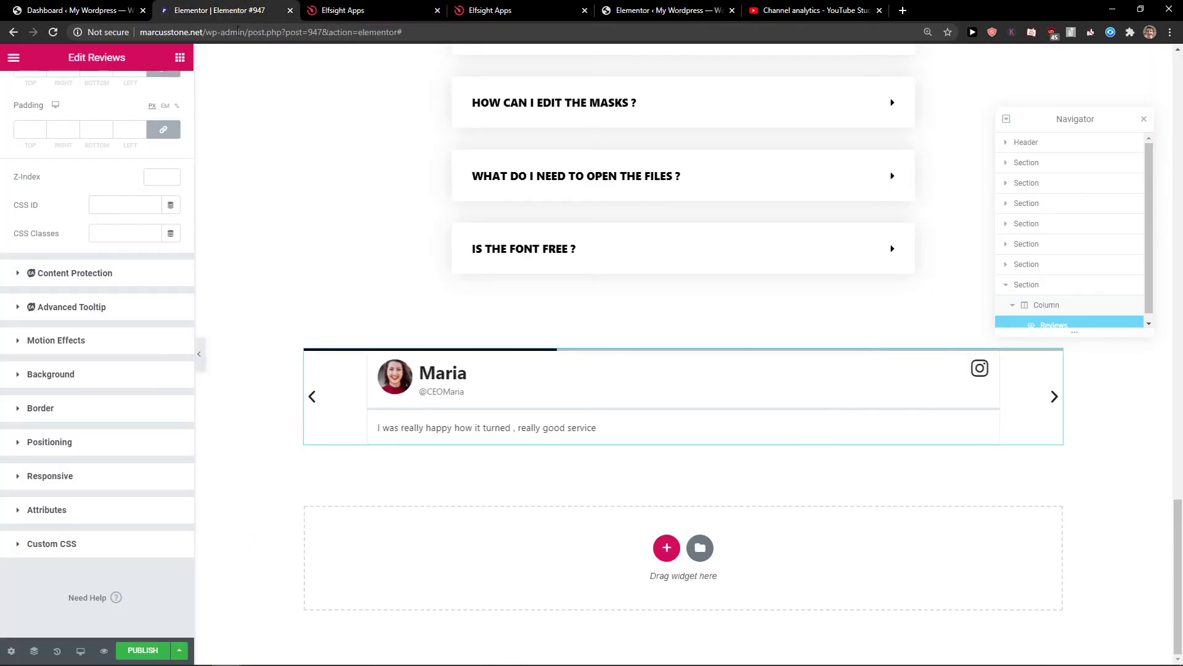
left_click(666, 549)
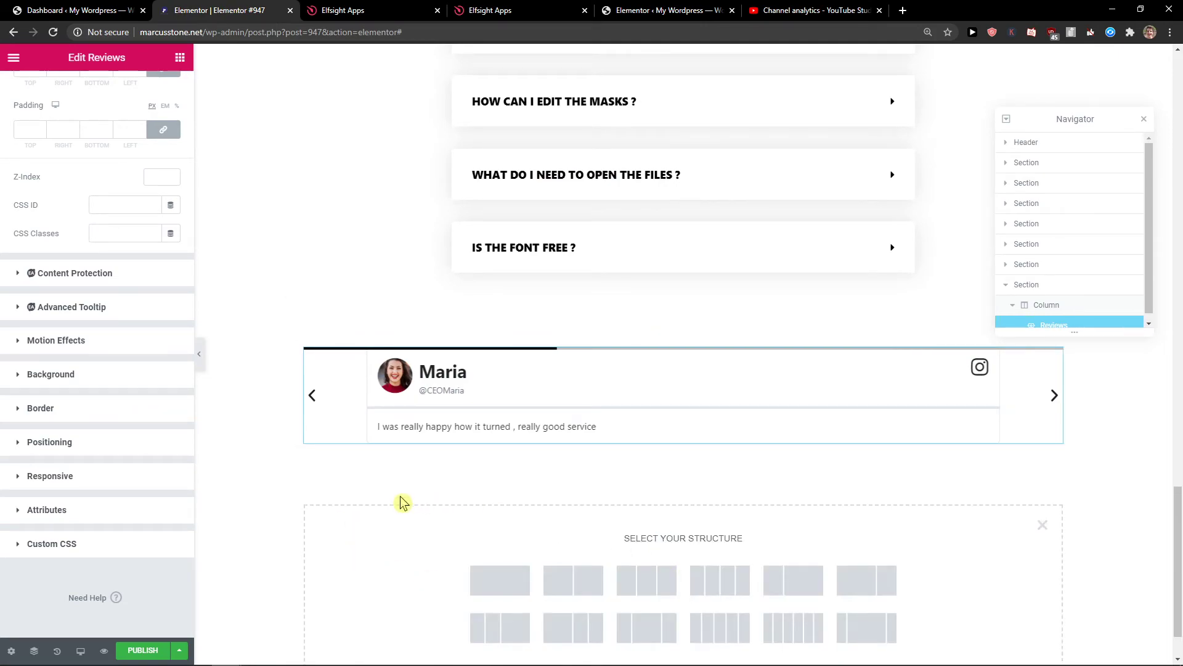
left_click(500, 511)
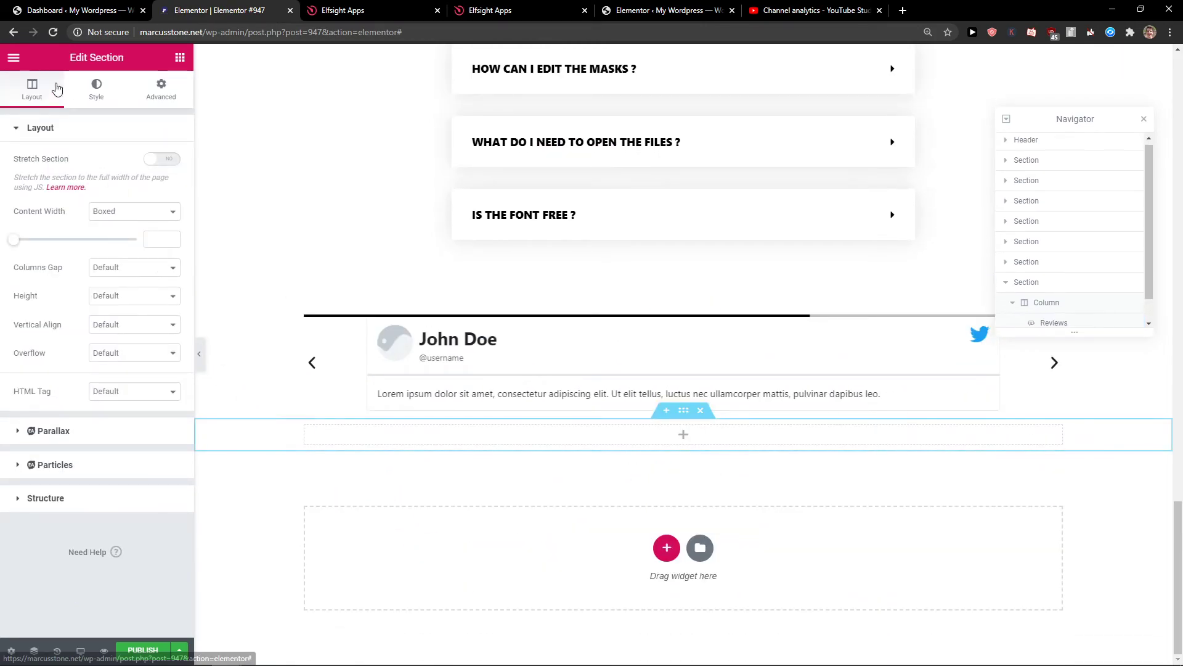
left_click(101, 90)
left_click(161, 89)
left_click(55, 94)
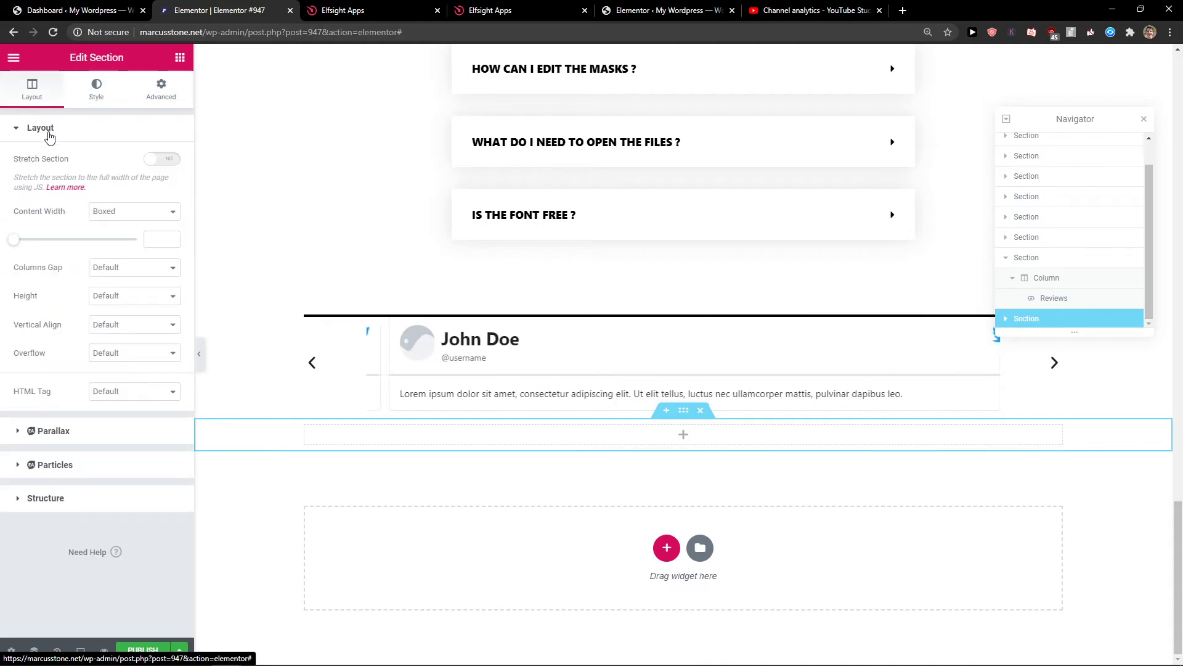
- Drop an HTML widget in it, paste the Elfsight embed code, then add a three-column section below
left_click(13, 58)
left_click(179, 58)
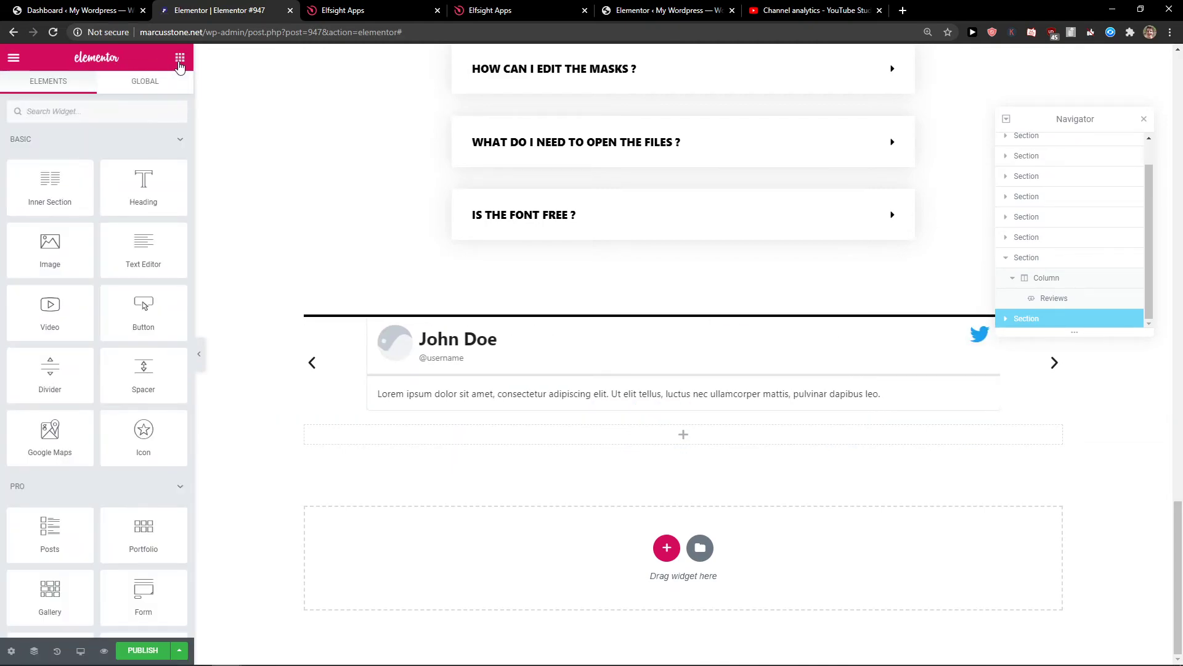
type("html")
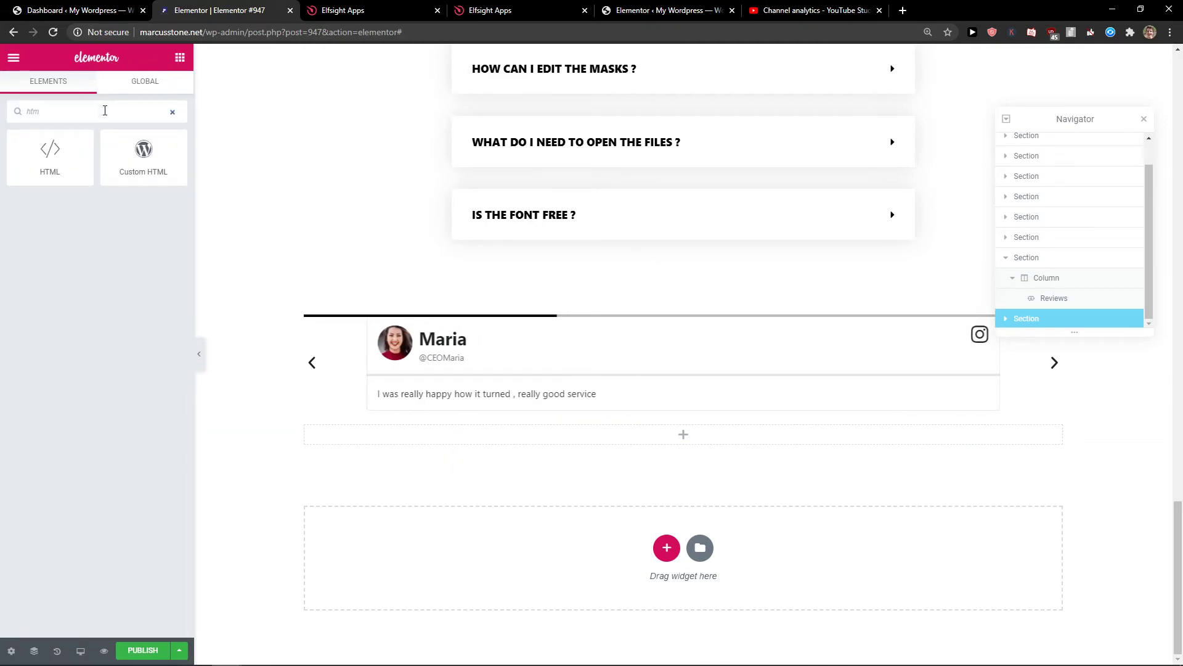
left_click_drag(534, 422, 573, 557)
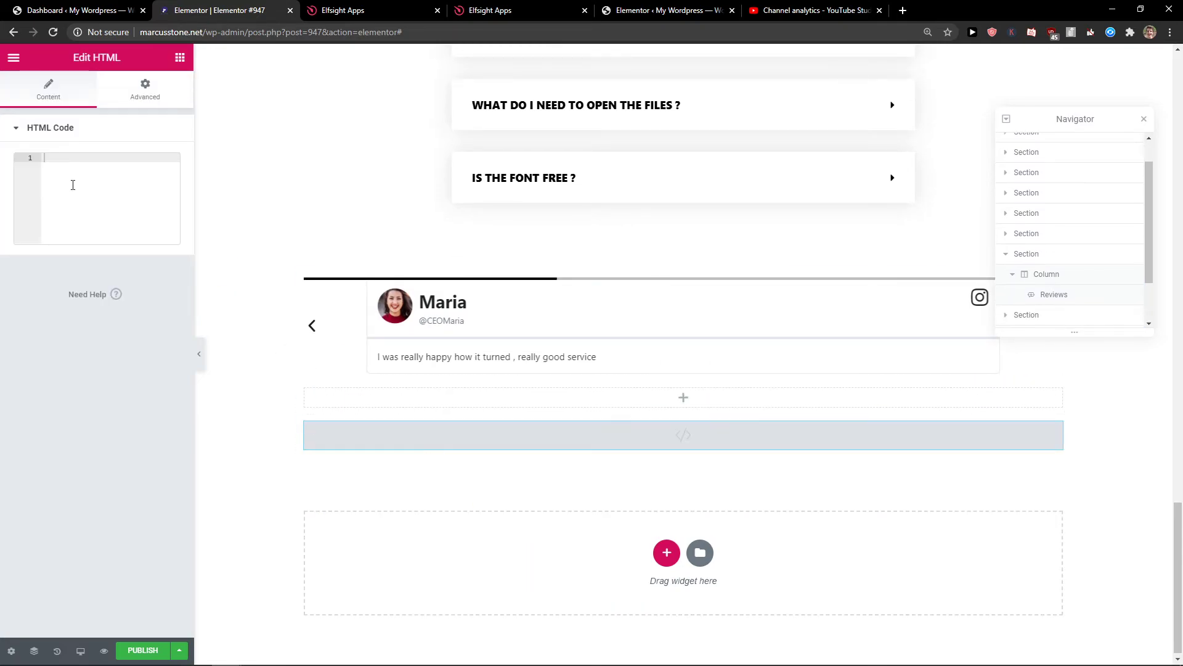
type("<script src=\"https://apps.elfsight.com/p/platform.js\" defer></script> <div class=\"elfsight-app-8eecd608-8224-4c0e-b626-046b0b05f76e\"></div>")
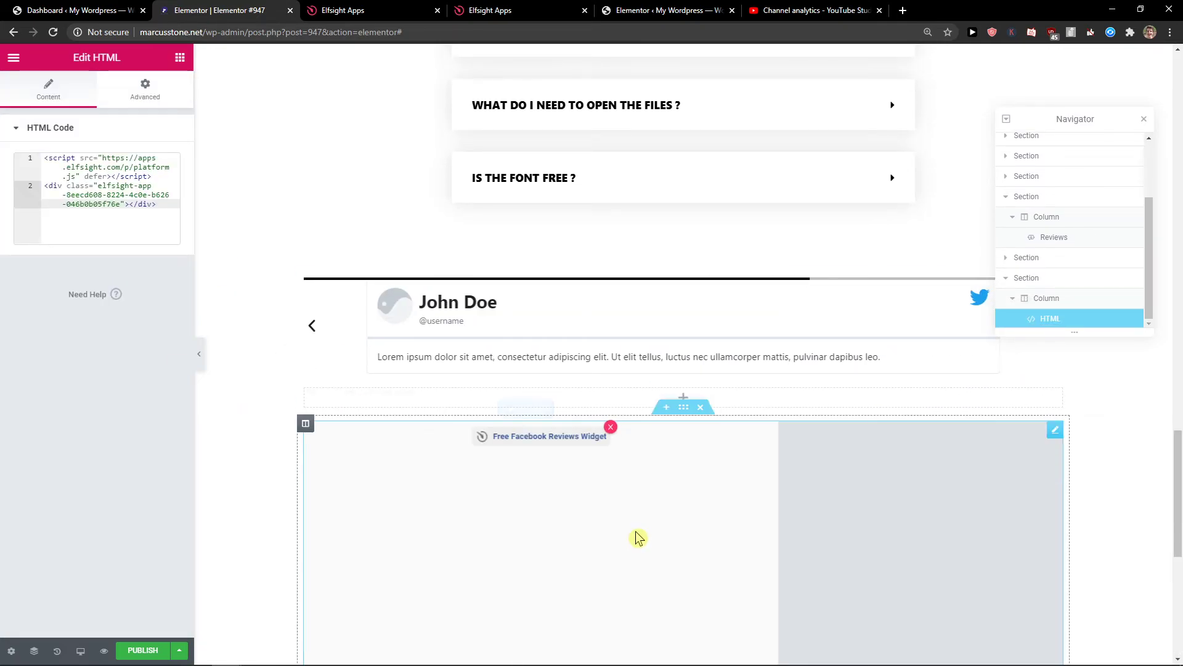
scroll(634, 539, "down", 2)
scroll(623, 527, "down", 6)
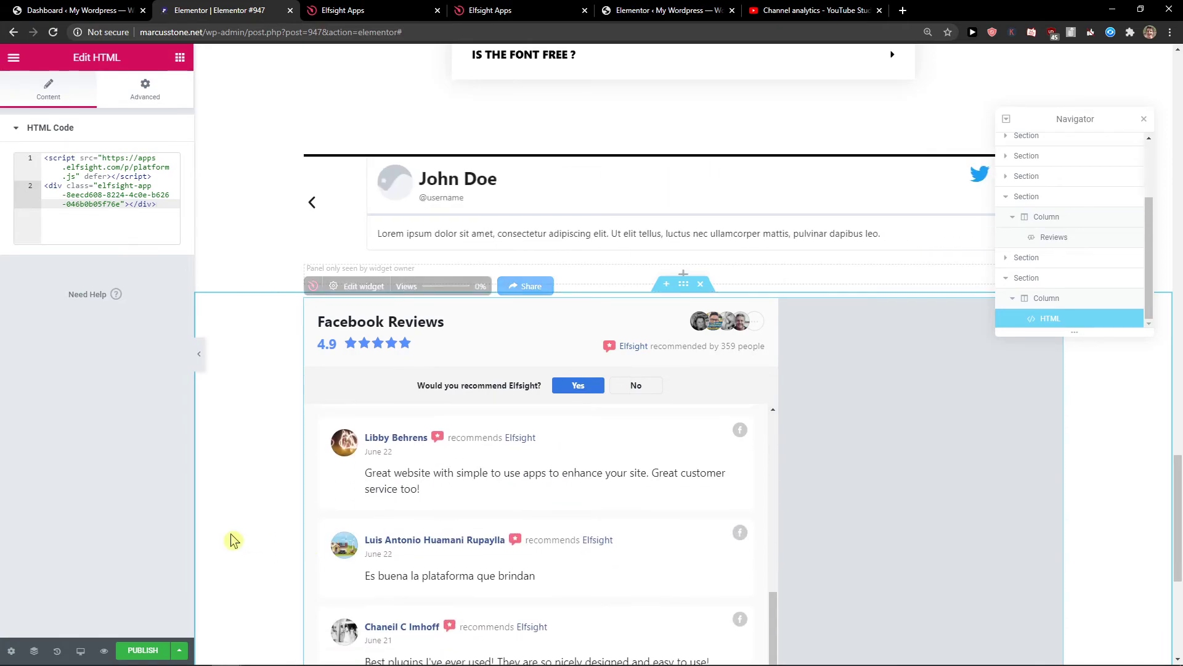
scroll(238, 539, "down", 4)
scroll(247, 535, "up", 6)
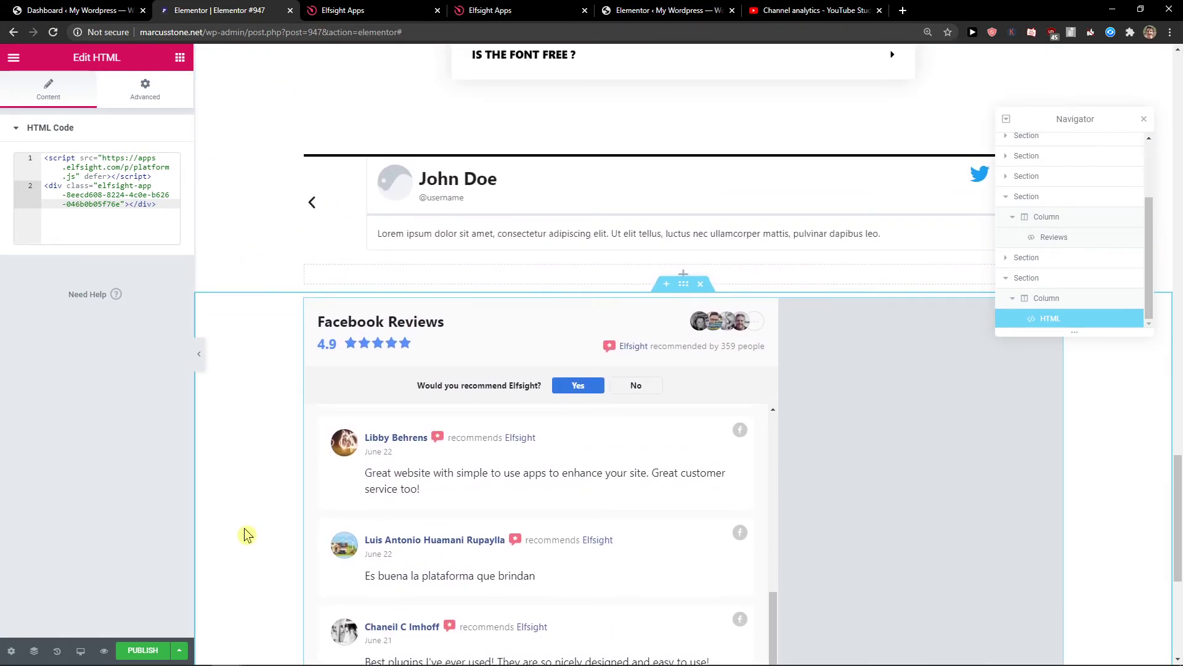
scroll(695, 397, "down", 8)
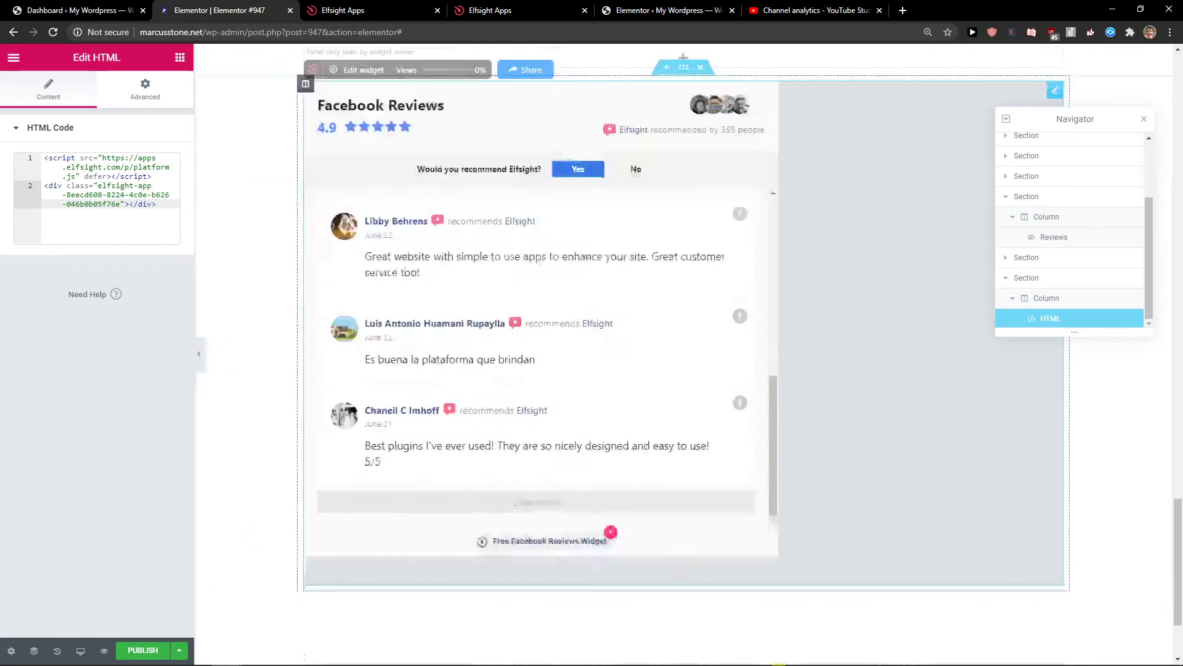
left_click(666, 553)
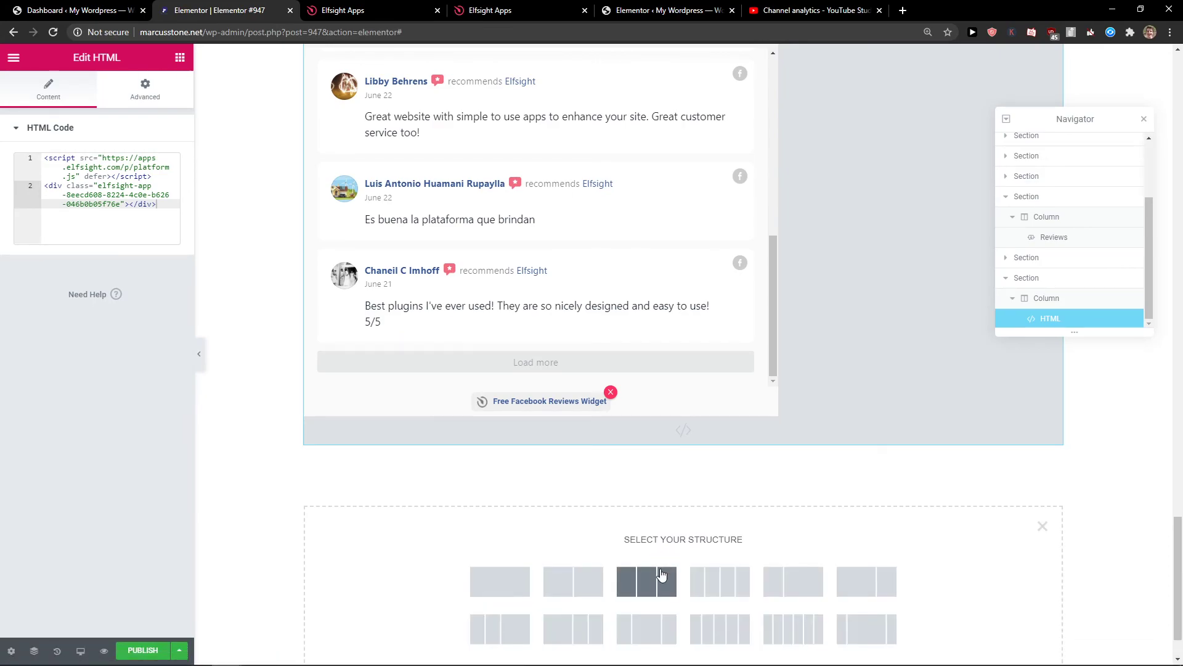
left_click(661, 574)
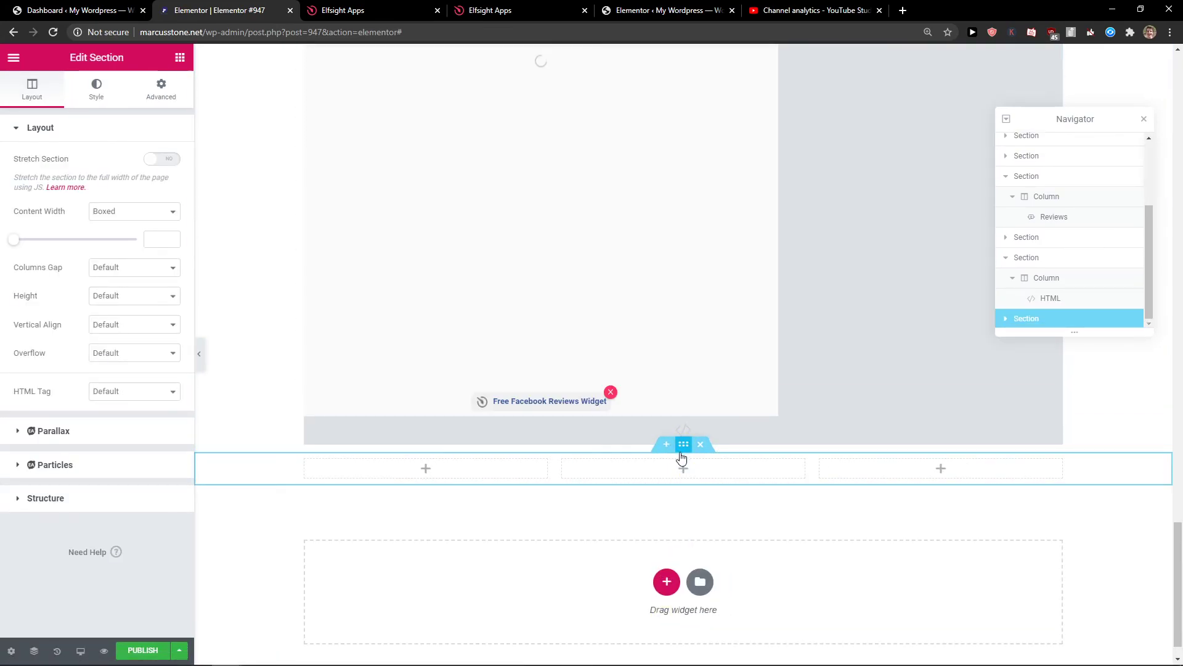
- Add an HTML widget to the three-column section's middle column and paste the Elfsight Facebook Reviews code
left_click(180, 58)
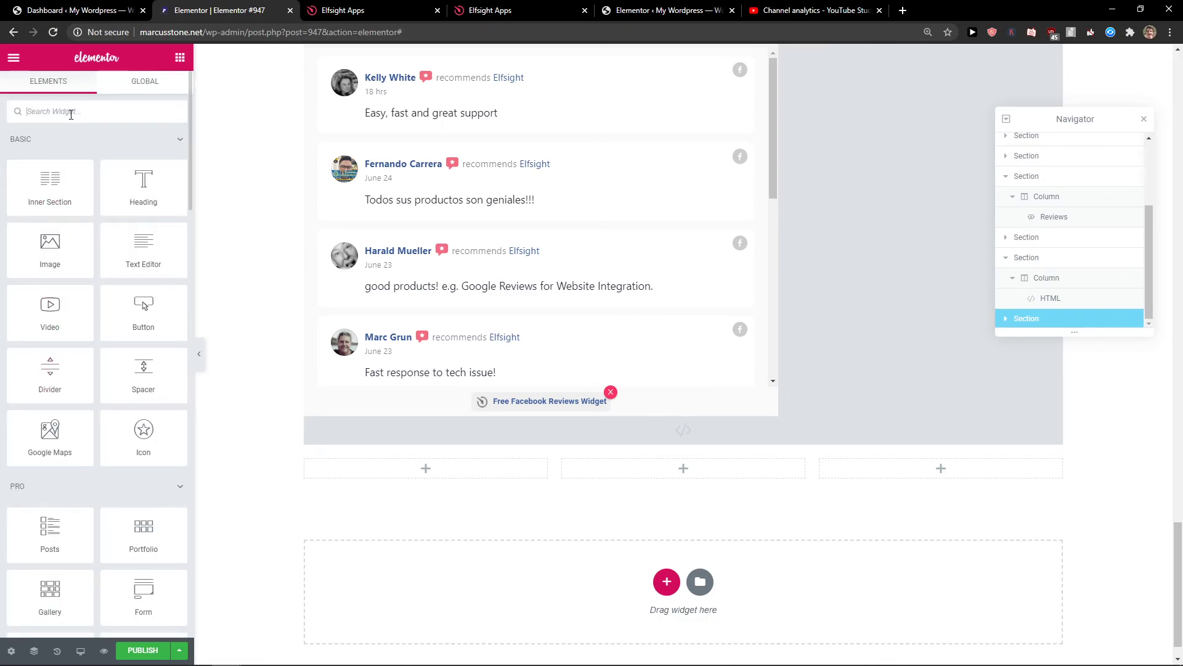
type("html")
left_click_drag(80, 147, 682, 478)
left_click(137, 206)
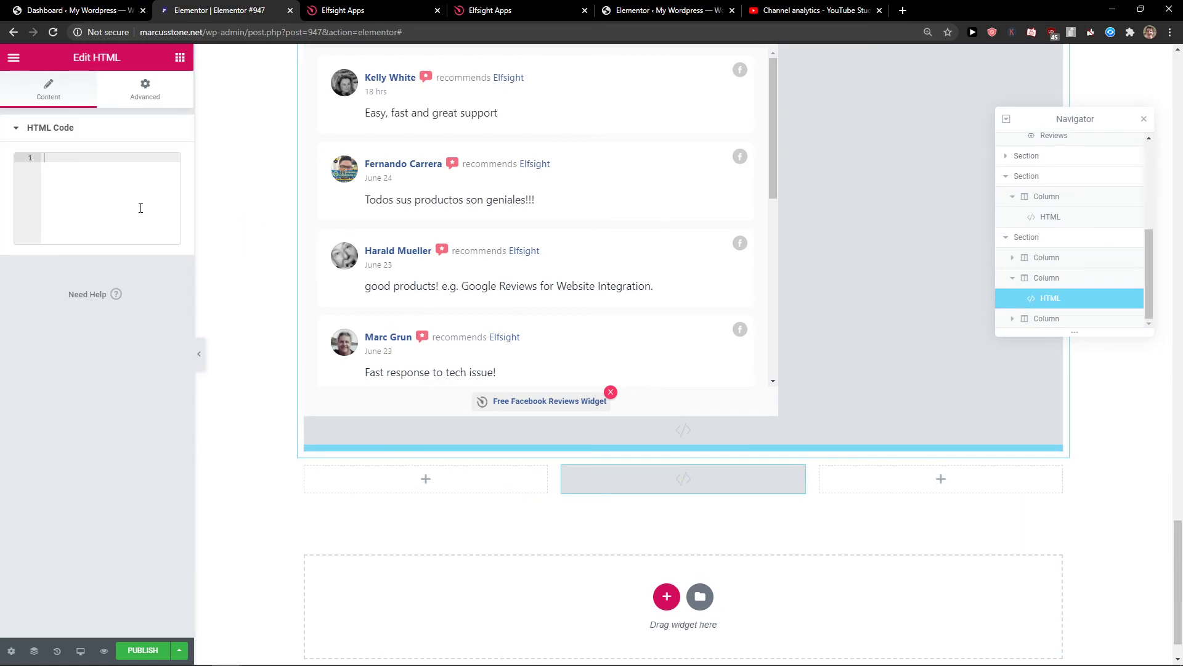
type("<script src=\"https://apps.elfsight.com/p/platform.js\" defer></script> <div class=\"elfsight-app-8eecd608-8224-4c0e-b626-046b0b05f76e\"></div>")
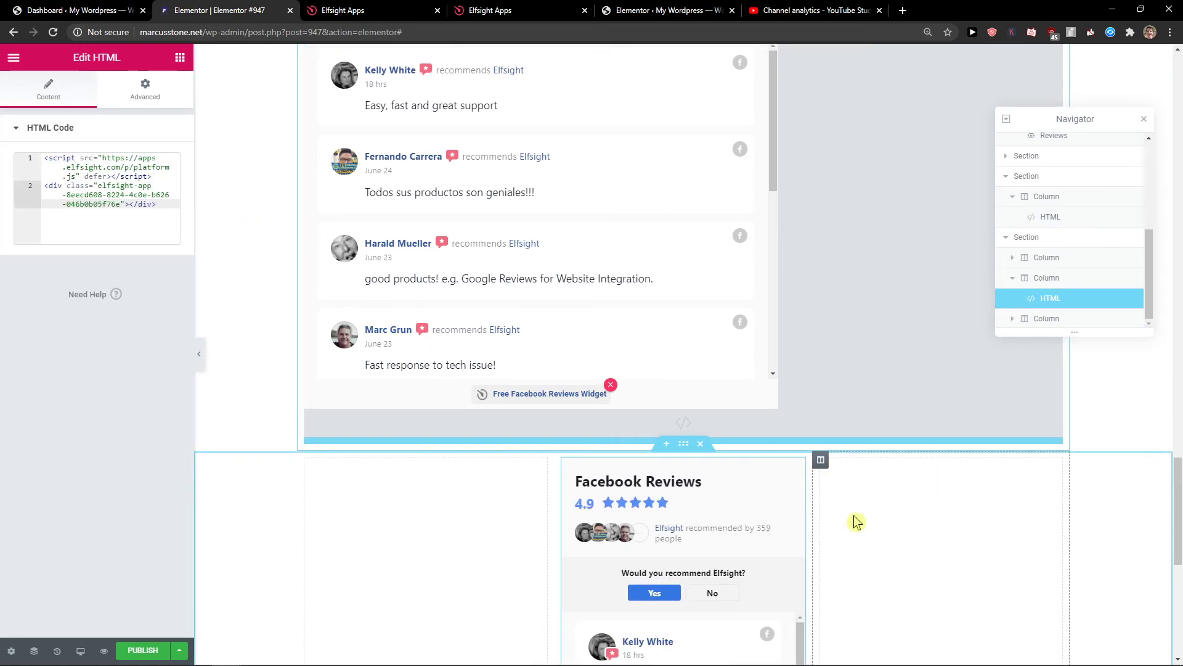
- Widen the middle column to about 51% by dragging its edges outward
scroll(853, 520, "down", 5)
left_click_drag(811, 465, 893, 483)
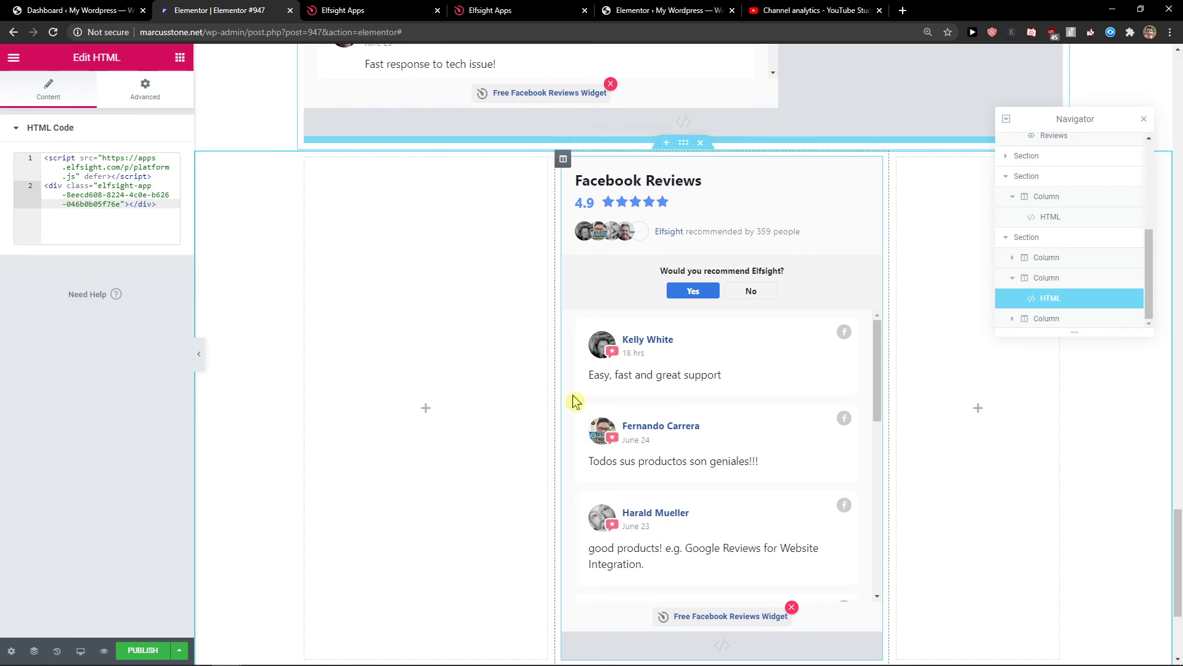
left_click_drag(554, 393, 469, 403)
scroll(781, 308, "up", 5)
scroll(782, 308, "up", 5)
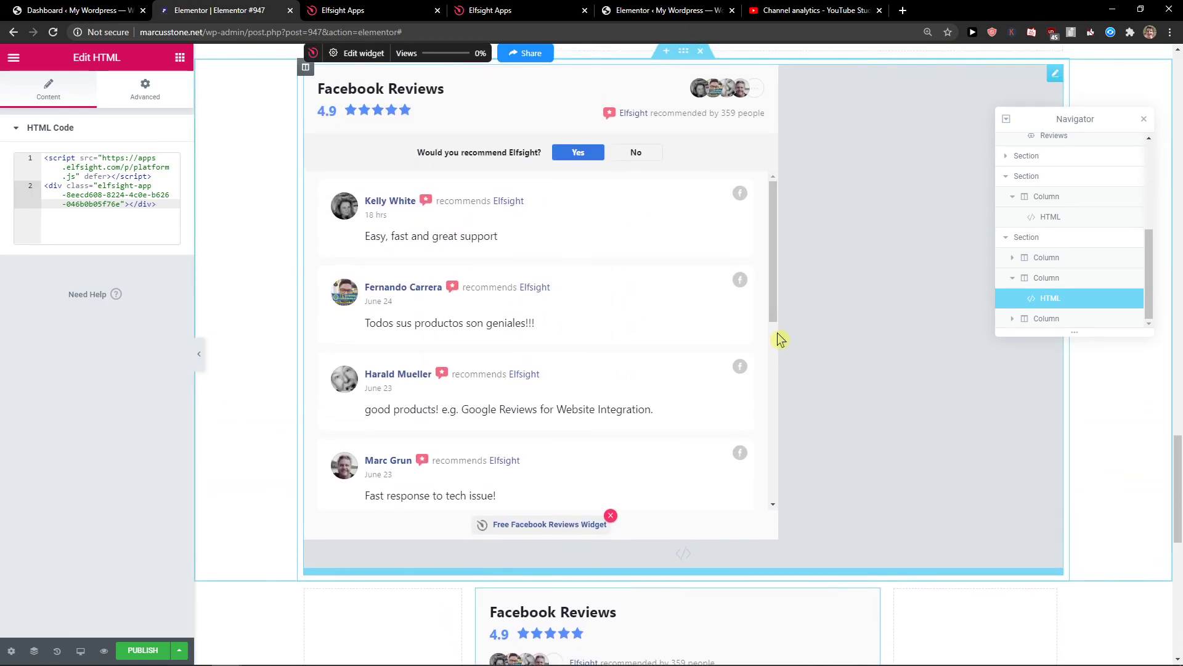
left_click(706, 245)
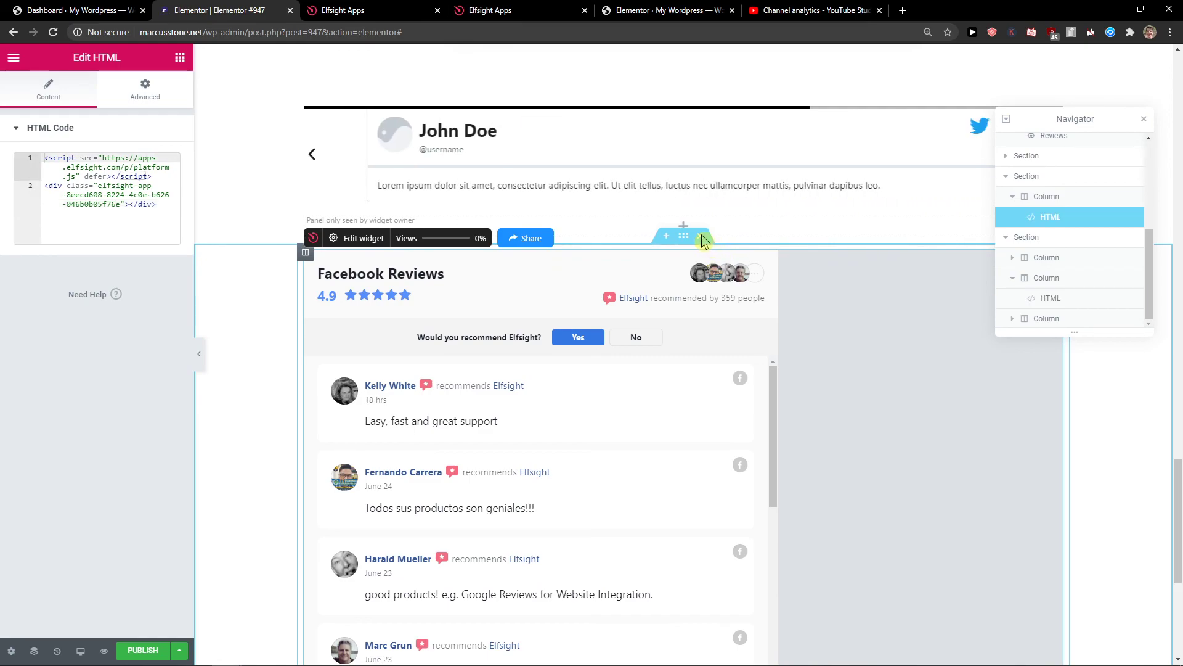